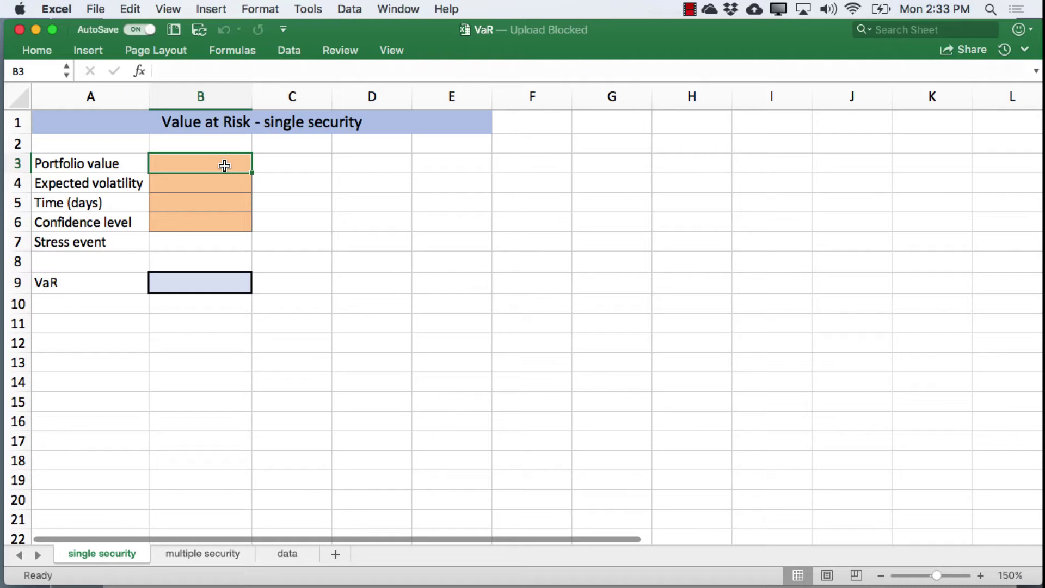
Step: Enter a portfolio value of 1000000 and, after checking AAPL's standard deviation on the data sheet, an expected volatility of 30.5%
{"action": "type", "text": "1000000"}
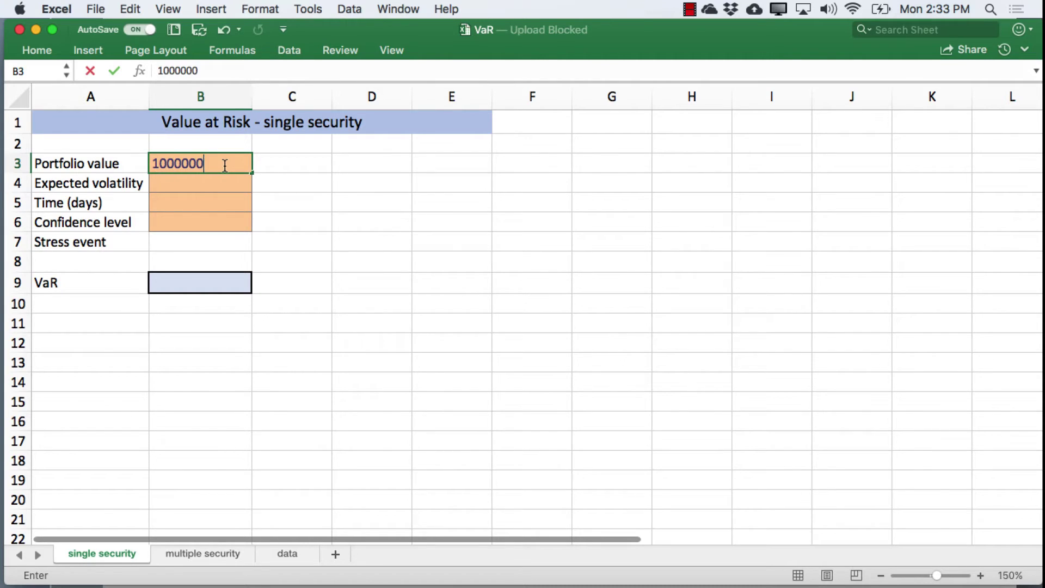
{"action": "key", "text": "Return"}
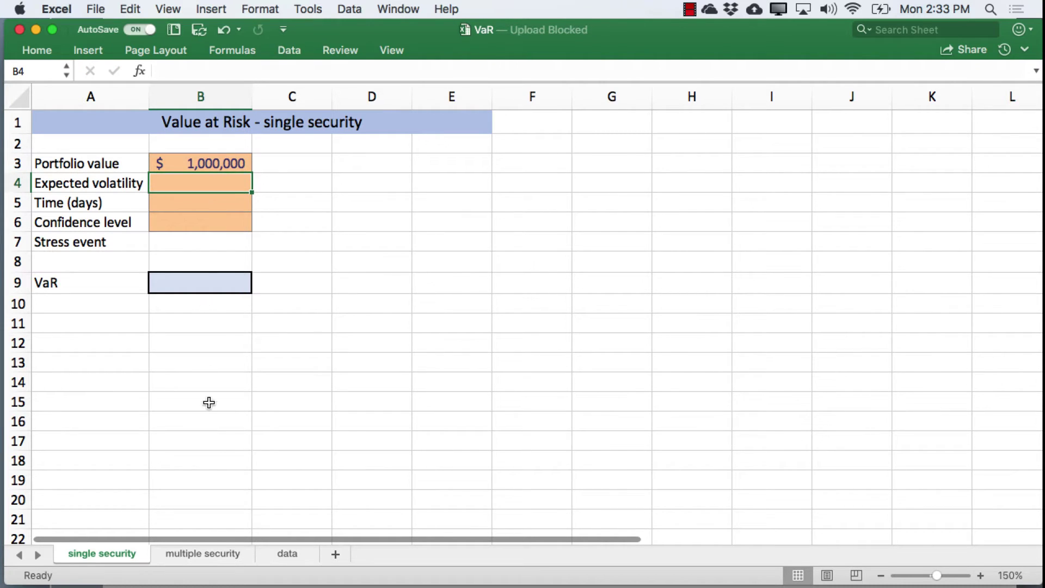
{"action": "left_click", "coordinate": [288, 554]}
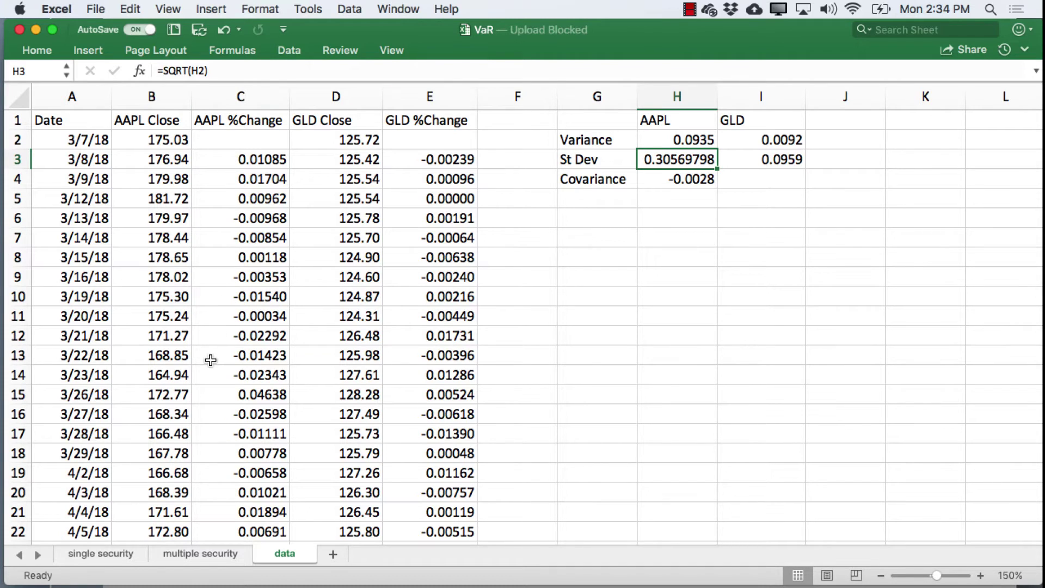
{"action": "left_click", "coordinate": [113, 553]}
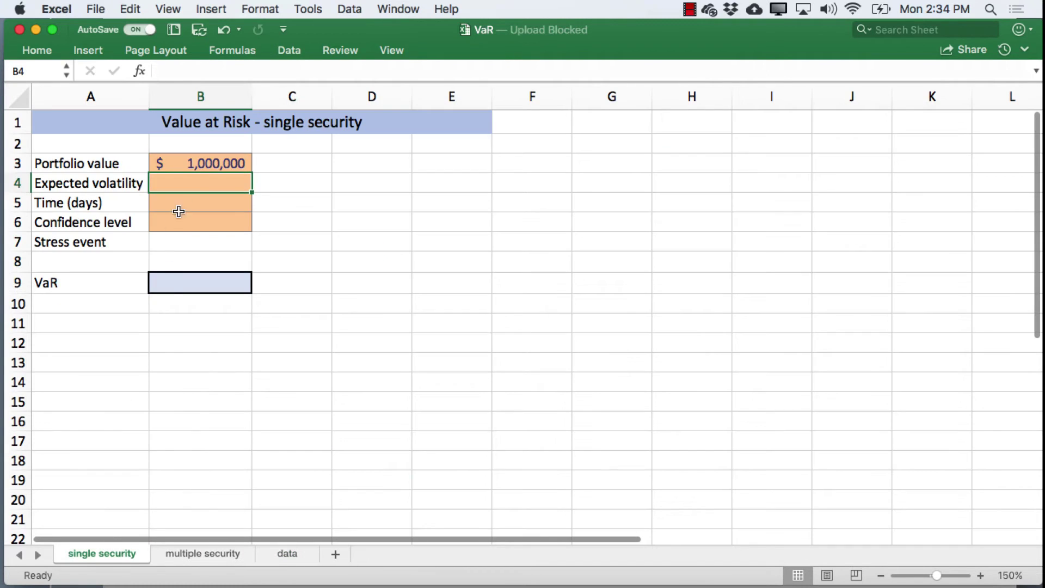
{"action": "type", "text": "30.5%"}
{"action": "key", "text": "Return"}
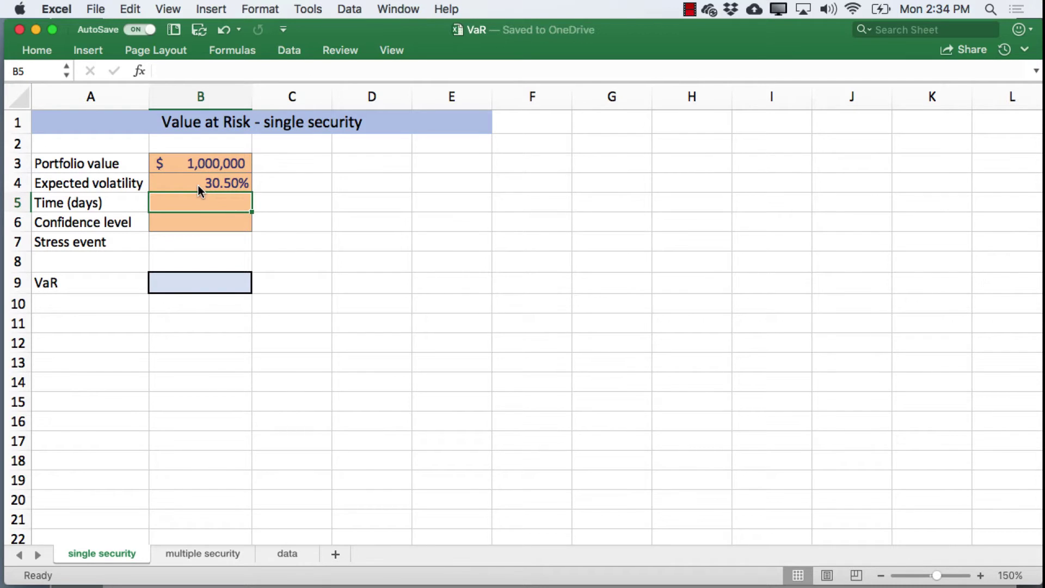
Step: Enter 5 for Time (days) and .99 for the confidence level on the single security sheet
{"action": "type", "text": "5"}
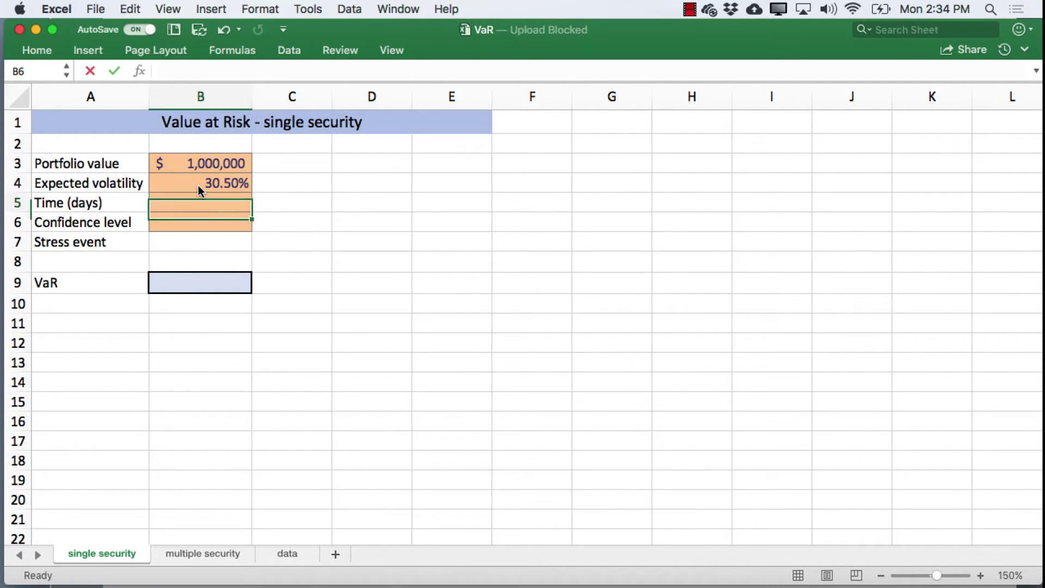
{"action": "key", "text": "Return"}
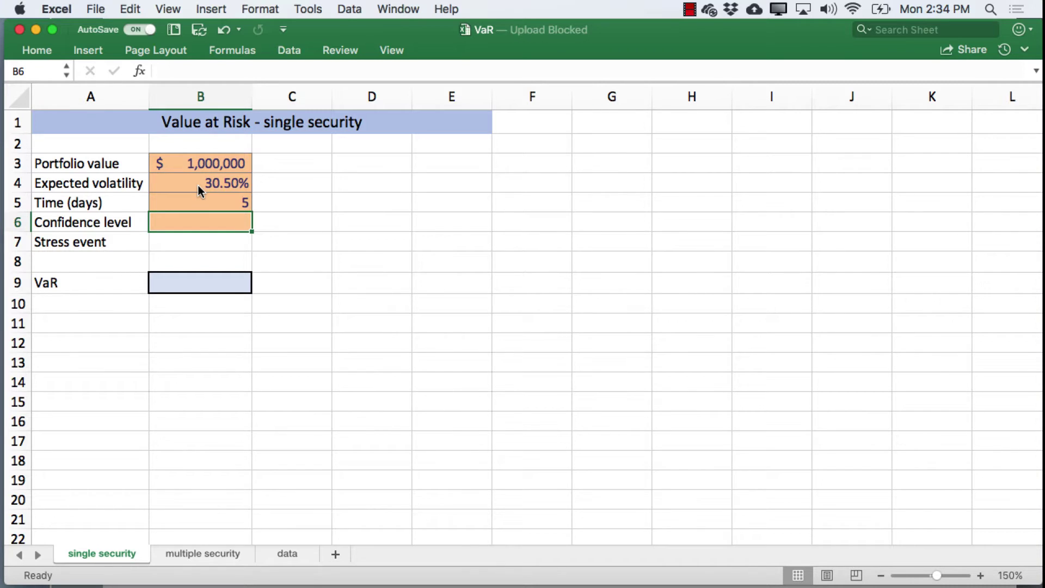
{"action": "type", "text": ".99"}
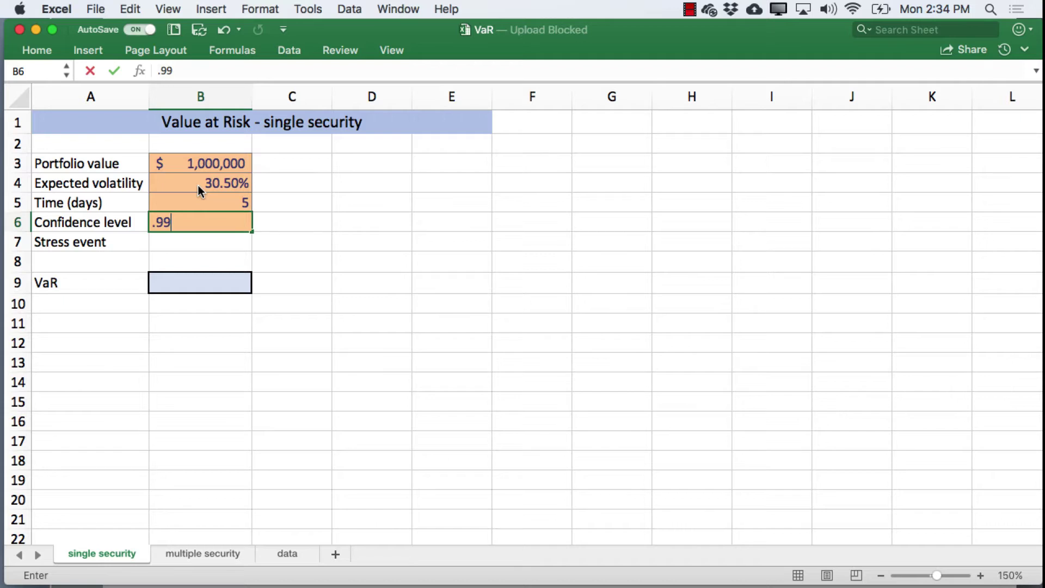
{"action": "key", "text": "Return"}
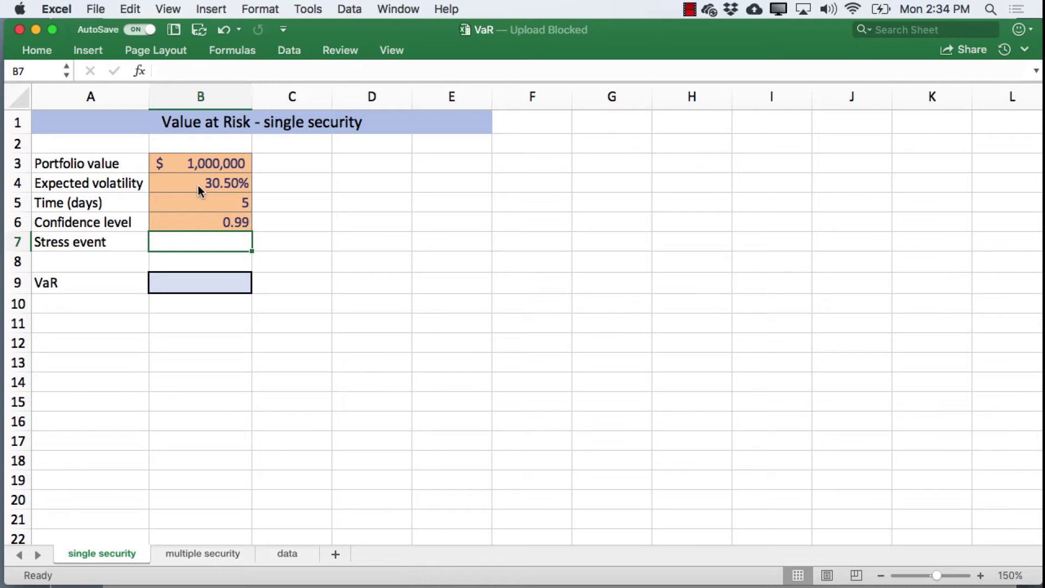
Step: Calculate the stress event in B7 from the confidence level with =NORMSINV(B6)
{"action": "type", "text": "=norms"}
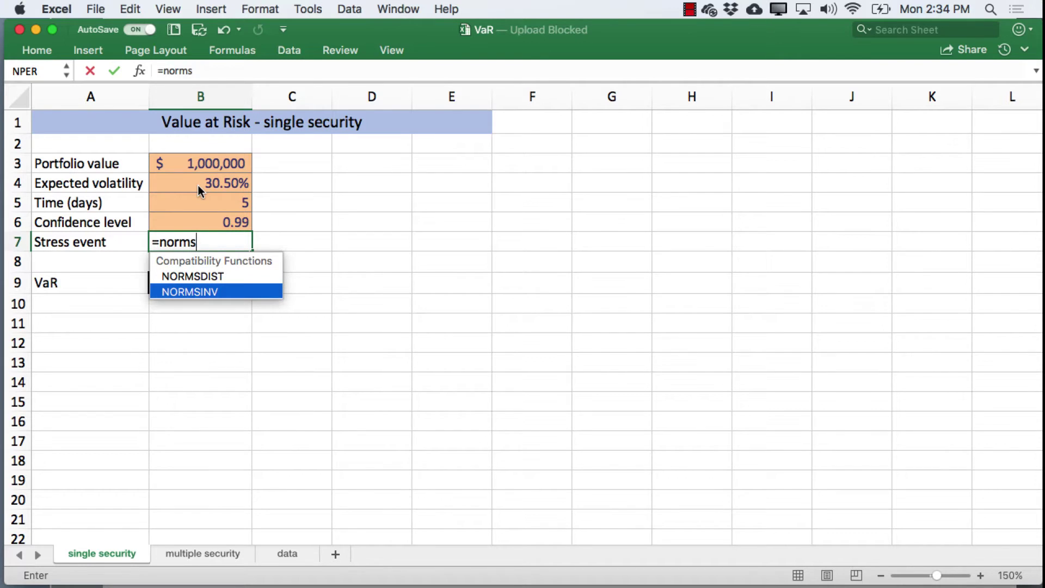
{"action": "key", "text": "Tab"}
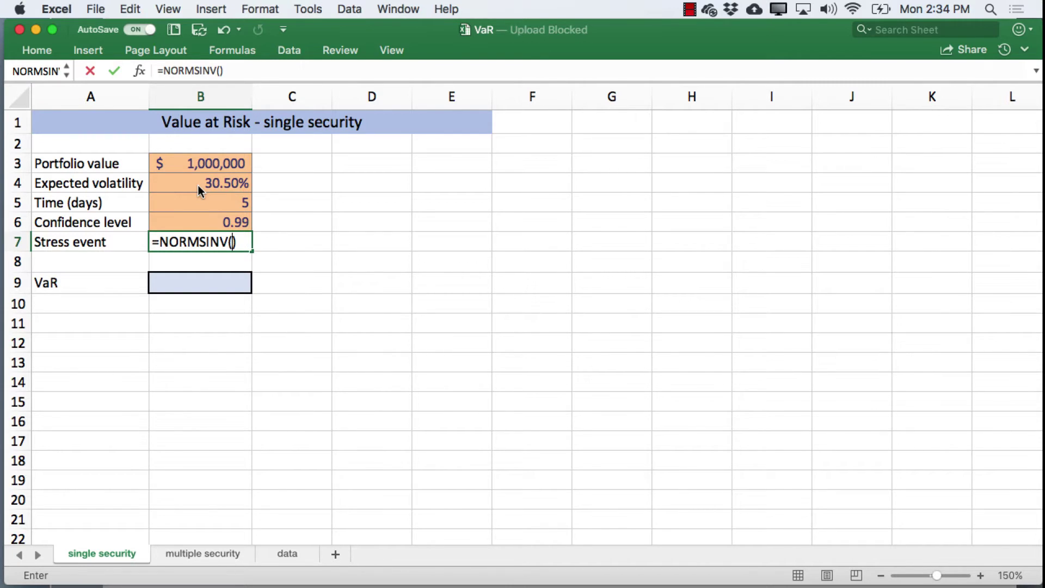
{"action": "key", "text": "Up"}
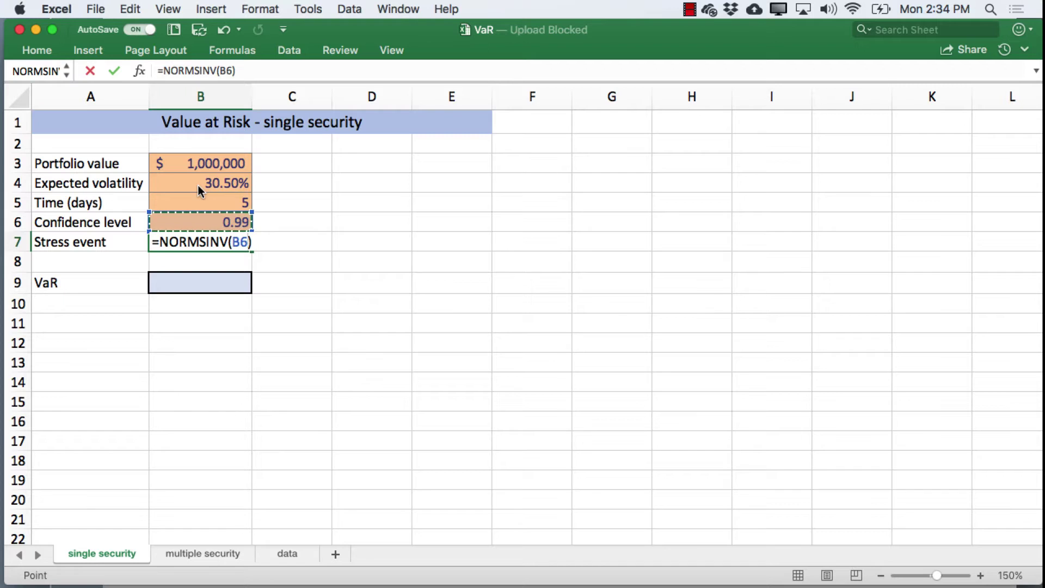
{"action": "key", "text": "Return"}
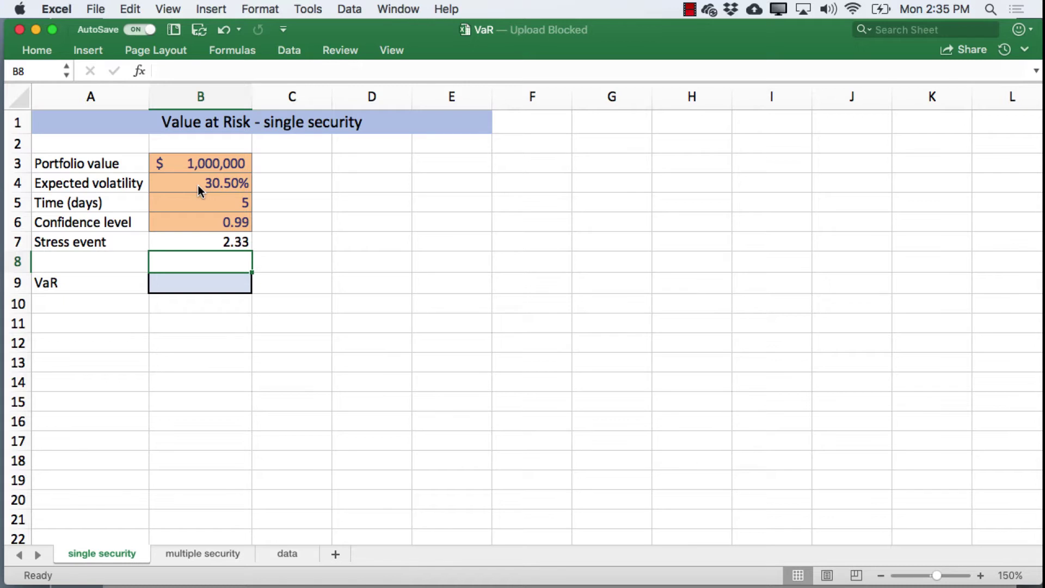
Step: Calculate the single-security VaR in B9 with the formula =B3*B7*B4*SQRT(B5/252)
{"action": "key", "text": "Down"}
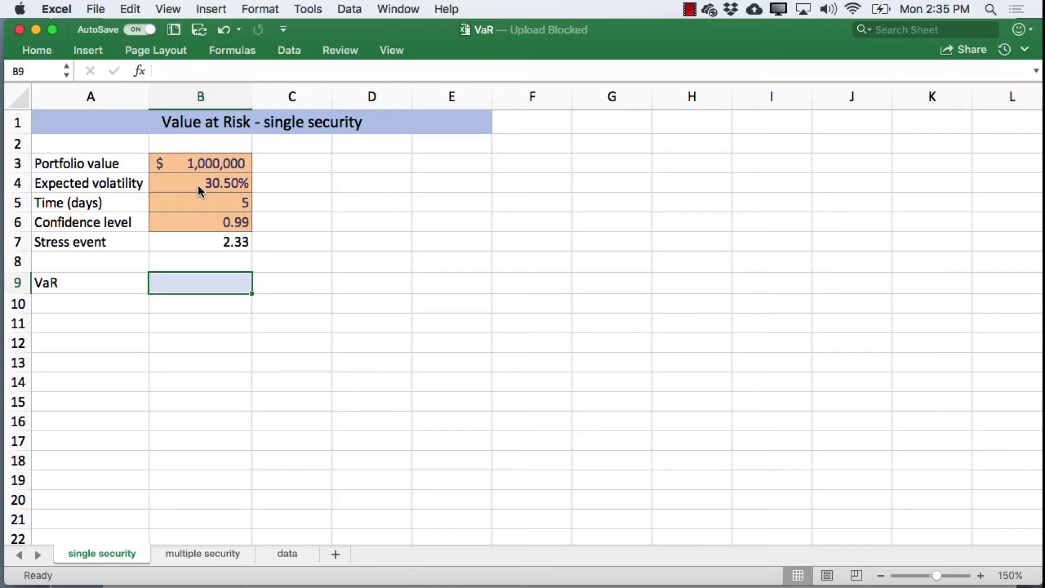
{"action": "type", "text": "="}
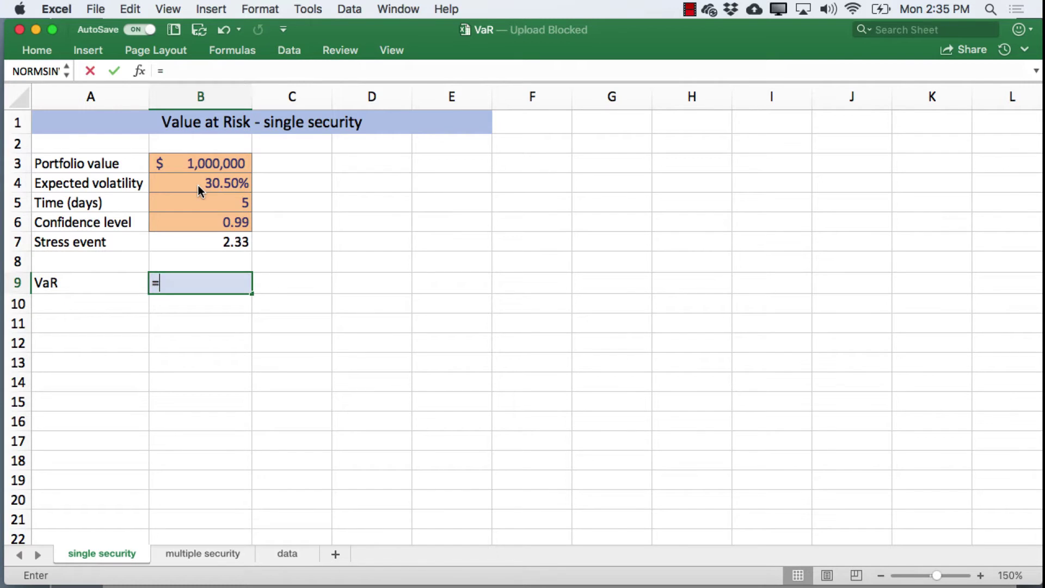
{"action": "left_click", "coordinate": [190, 159]}
{"action": "type", "text": "*"}
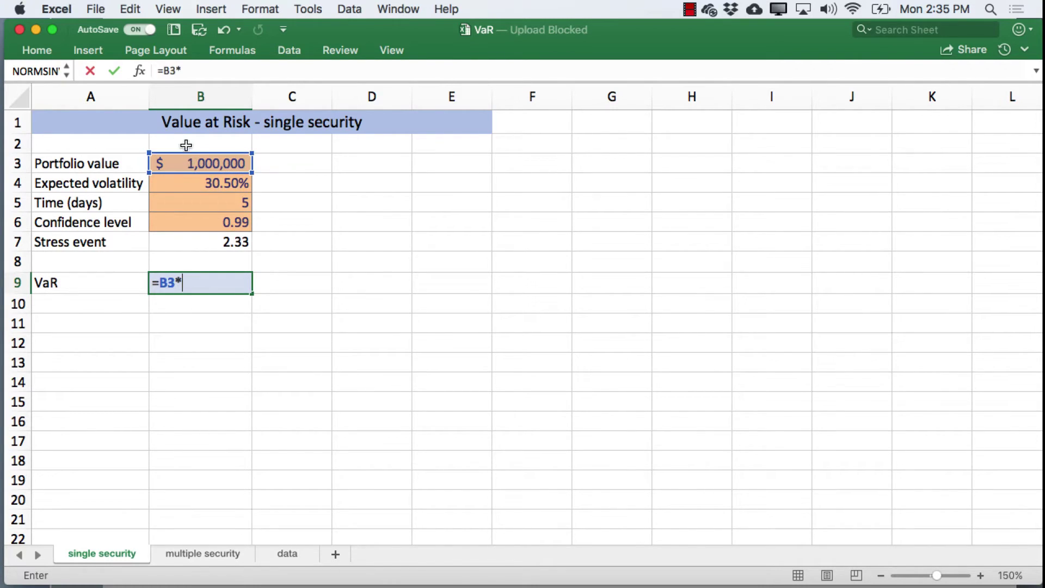
{"action": "left_click", "coordinate": [188, 249]}
{"action": "type", "text": "*"}
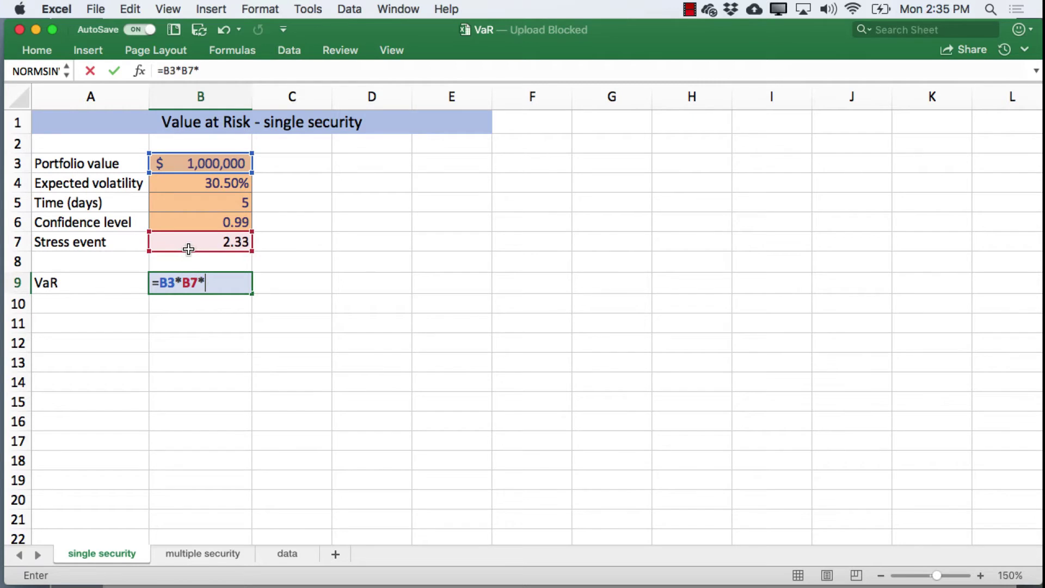
{"action": "left_click", "coordinate": [193, 184]}
{"action": "type", "text": "*"}
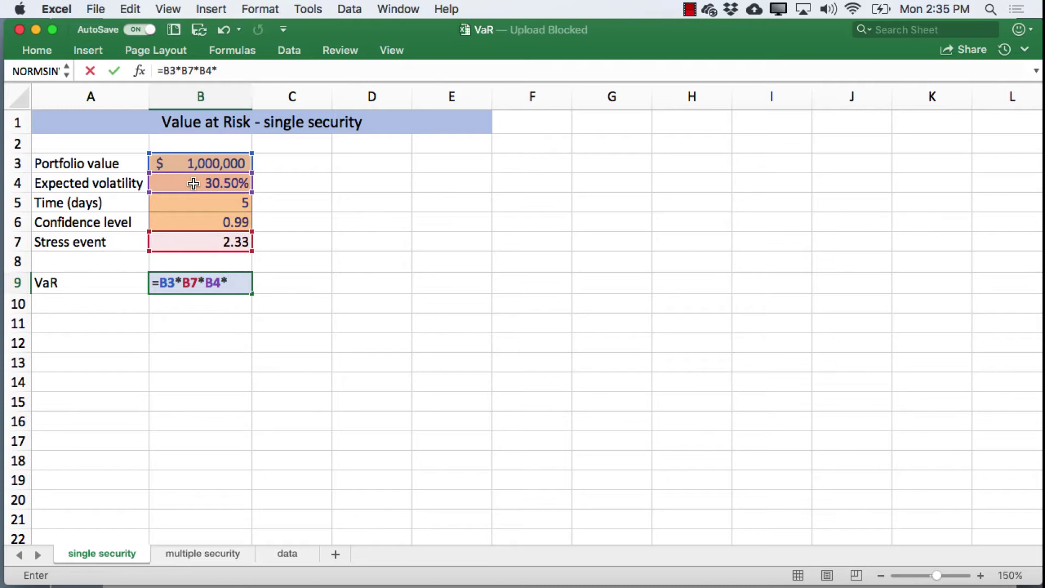
{"action": "type", "text": "sqrt"}
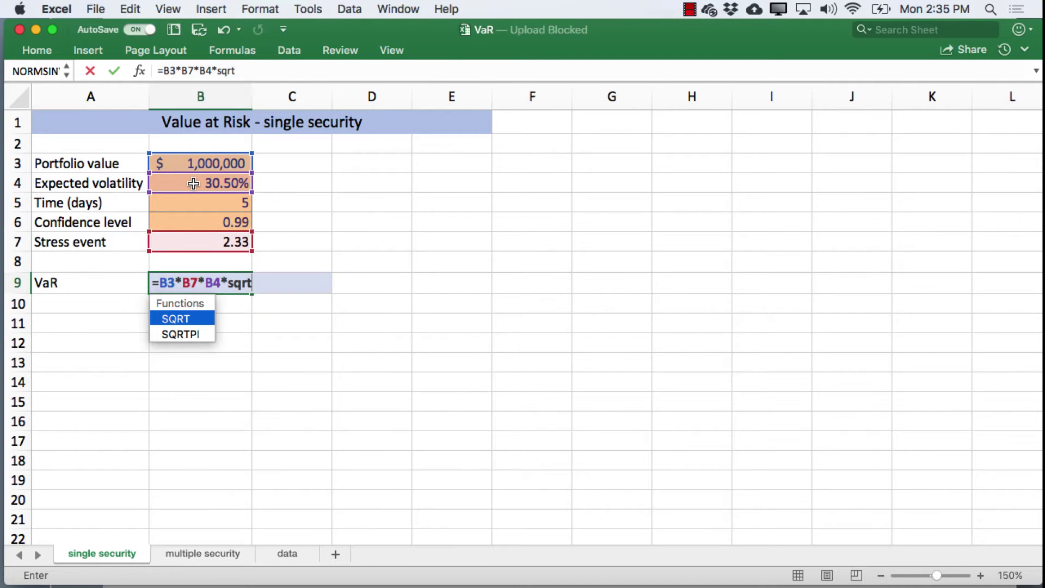
{"action": "type", "text": "("}
{"action": "left_click", "coordinate": [192, 205]}
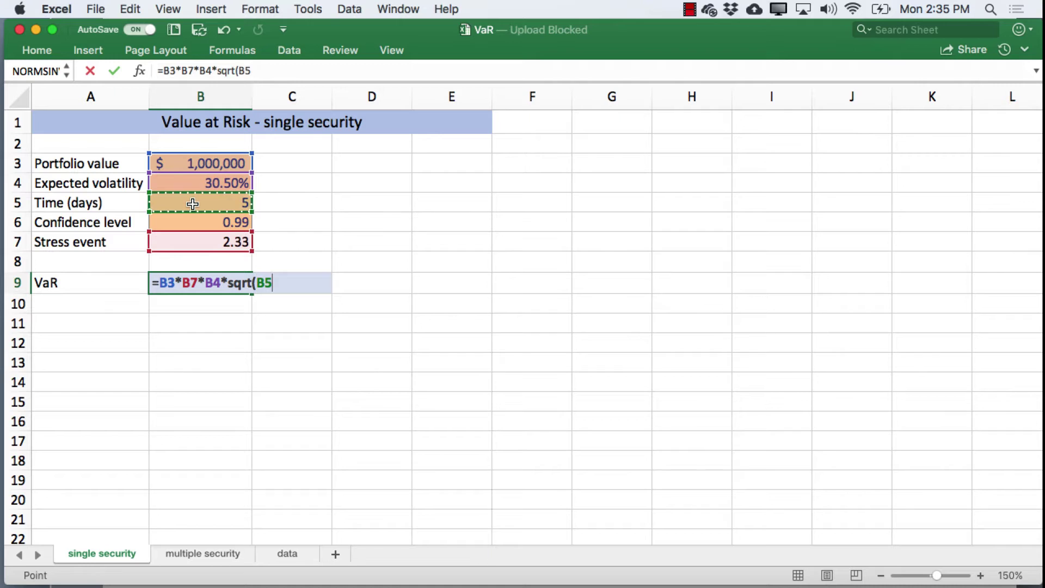
{"action": "type", "text": "/"}
{"action": "type", "text": "252)"}
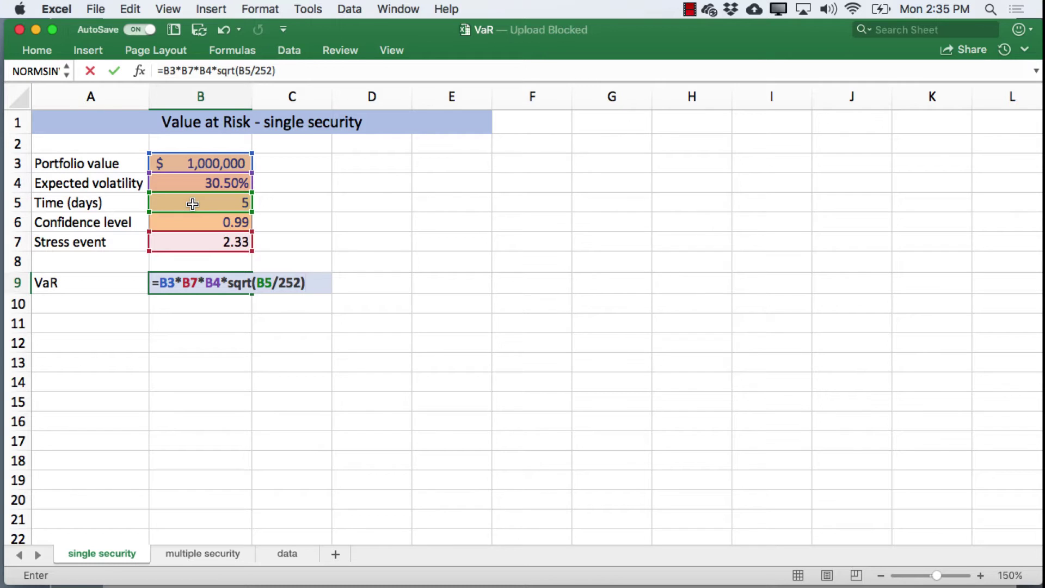
{"action": "key", "text": "Return"}
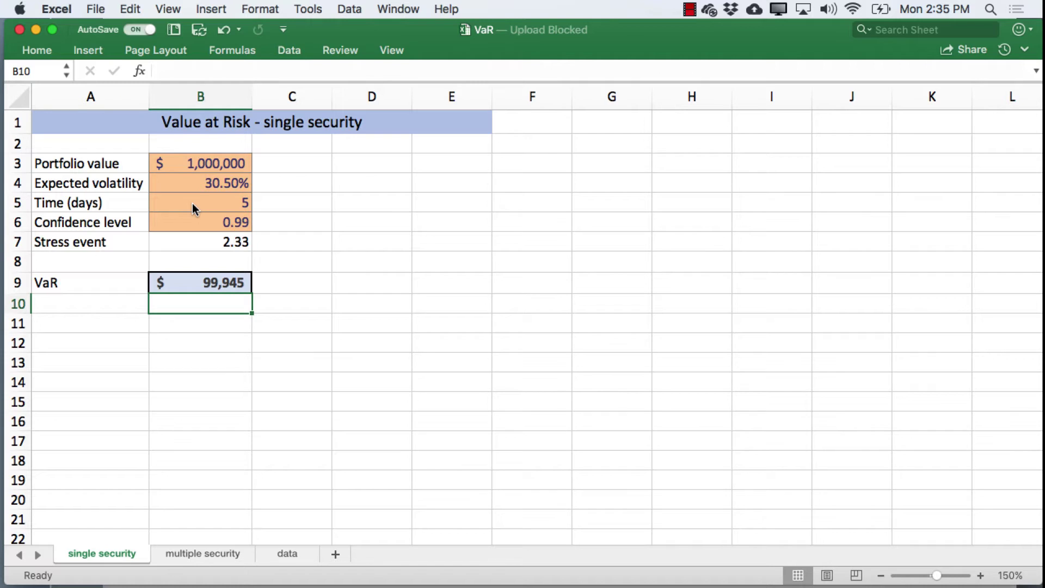
Step: Try time horizons of 1 day and 10 days in the single-security VaR calculation
{"action": "left_click", "coordinate": [192, 206]}
{"action": "type", "text": "1"}
{"action": "key", "text": "Return"}
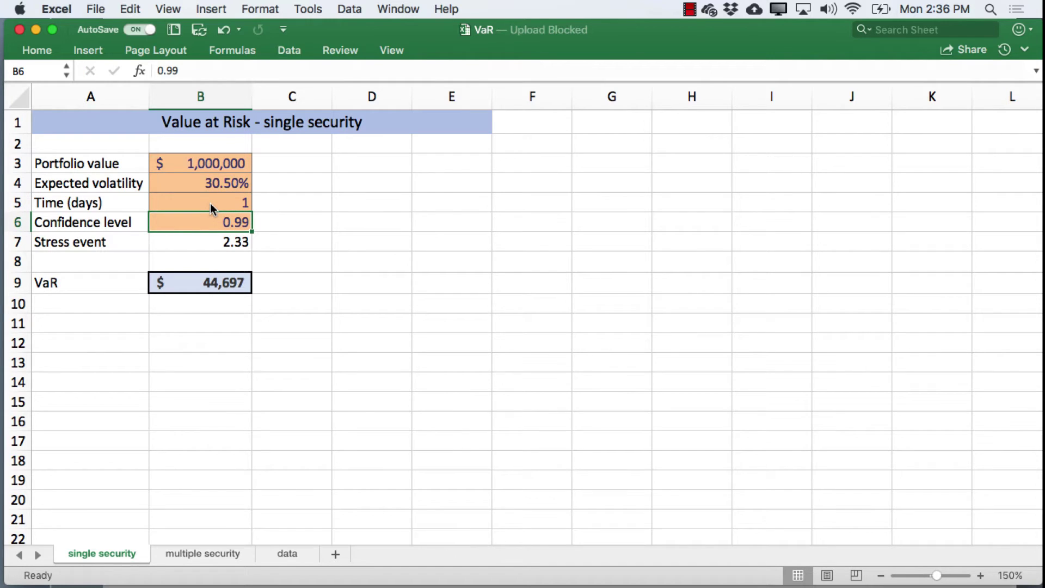
{"action": "left_click", "coordinate": [210, 203]}
{"action": "type", "text": "10"}
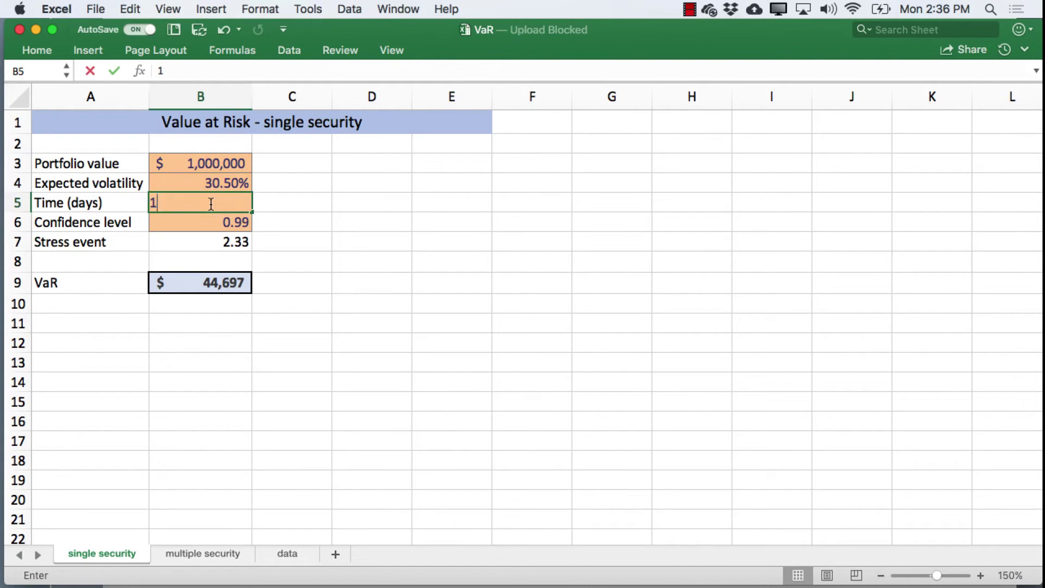
{"action": "key", "text": "Return"}
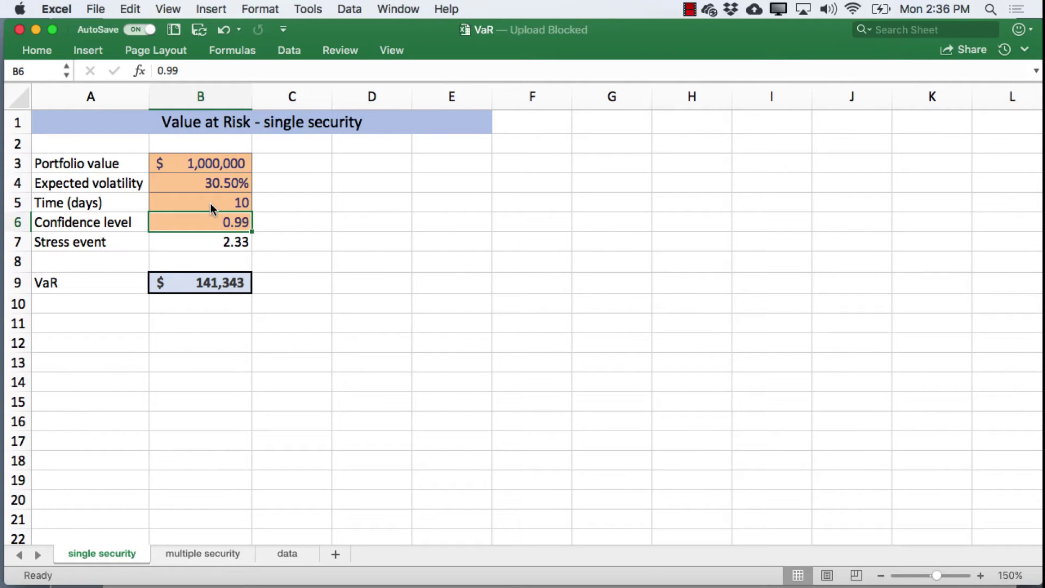
Step: Set Time (days) on the single security sheet to 21
{"action": "left_click", "coordinate": [210, 203]}
{"action": "type", "text": "21"}
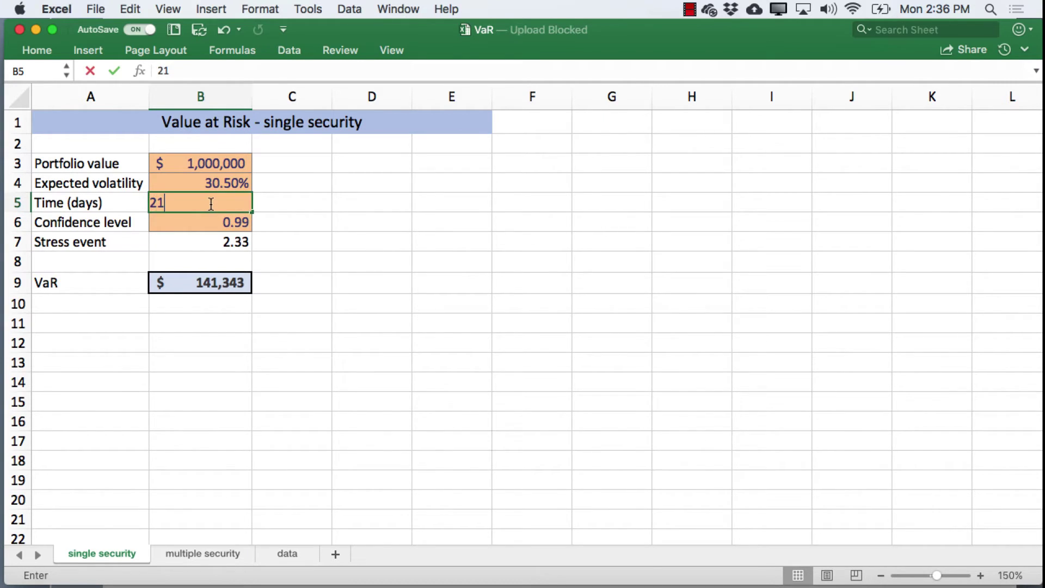
{"action": "key", "text": "Return"}
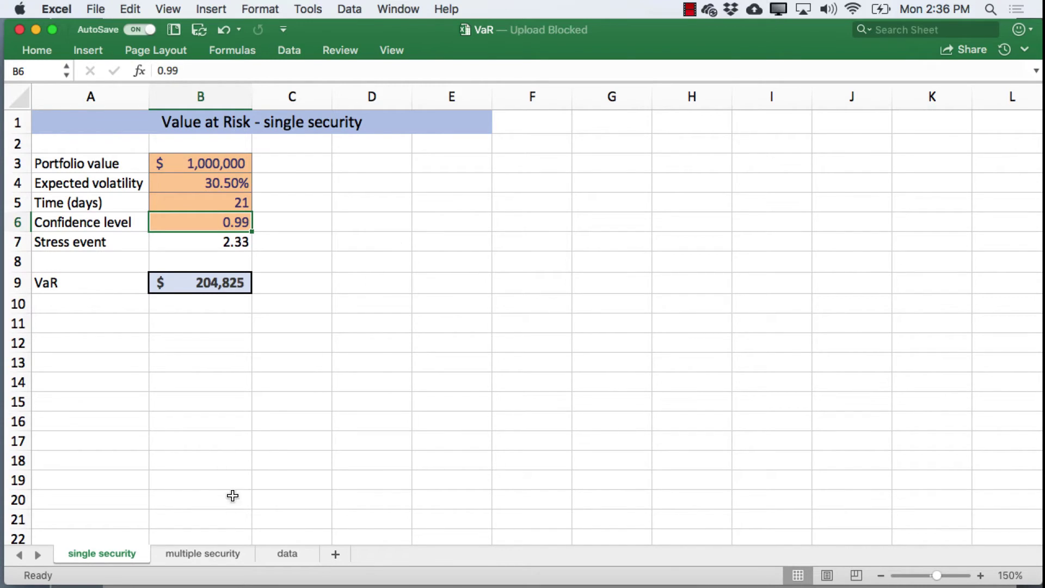
Step: Set the AAPL weight to 90% on the multiple security sheet
{"action": "left_click", "coordinate": [206, 551]}
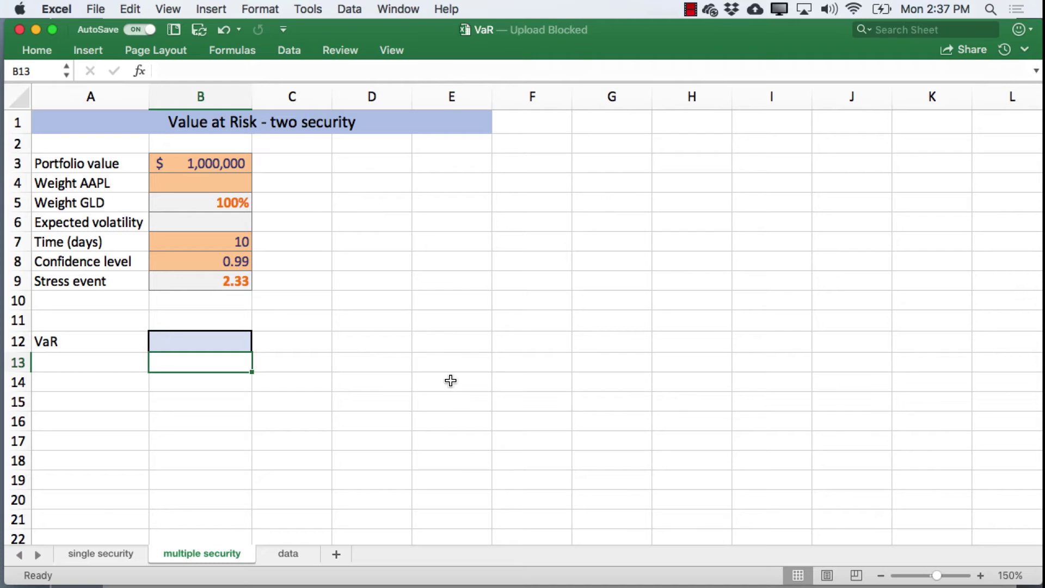
{"action": "left_click", "coordinate": [217, 180]}
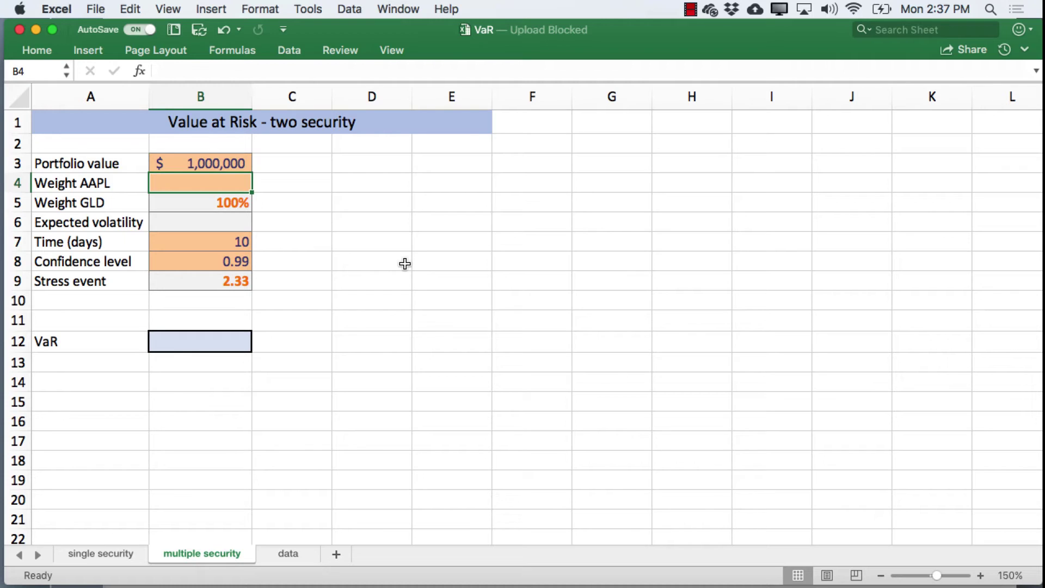
{"action": "type", "text": "90"}
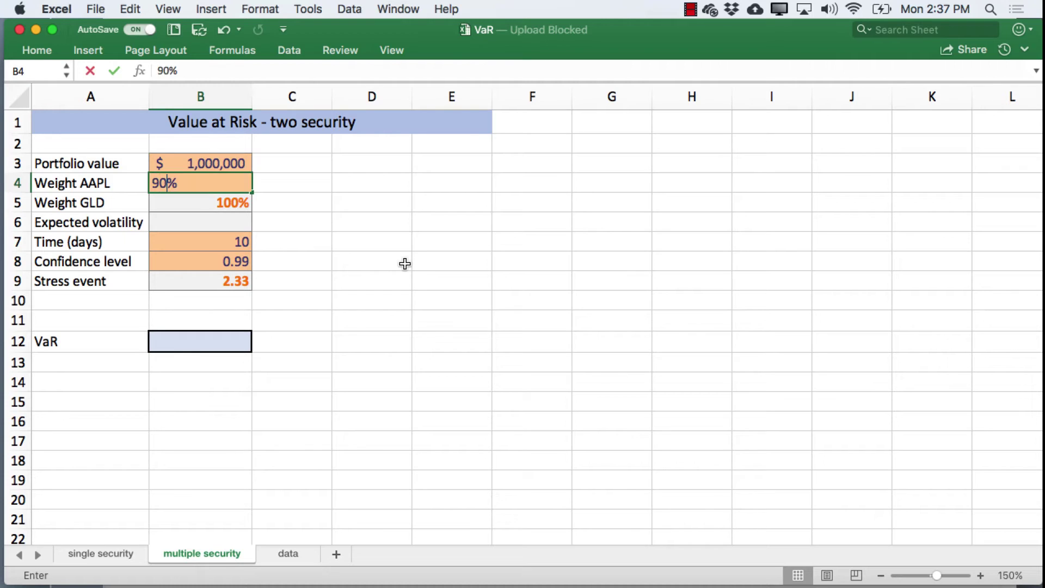
{"action": "key", "text": "Return"}
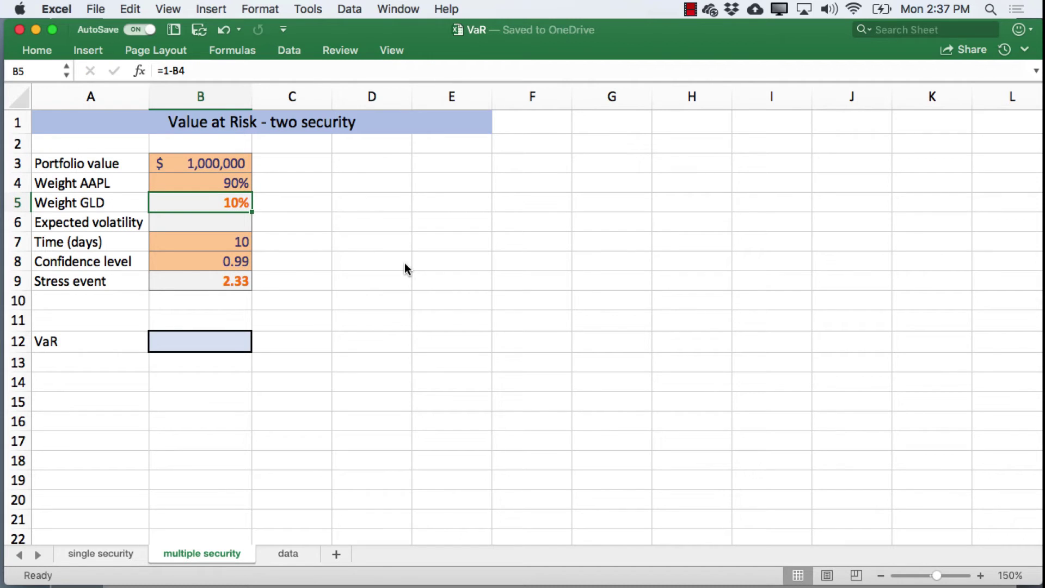
Step: Examine the AAPL variance formula and its source range on the data sheet
{"action": "left_click", "coordinate": [286, 556]}
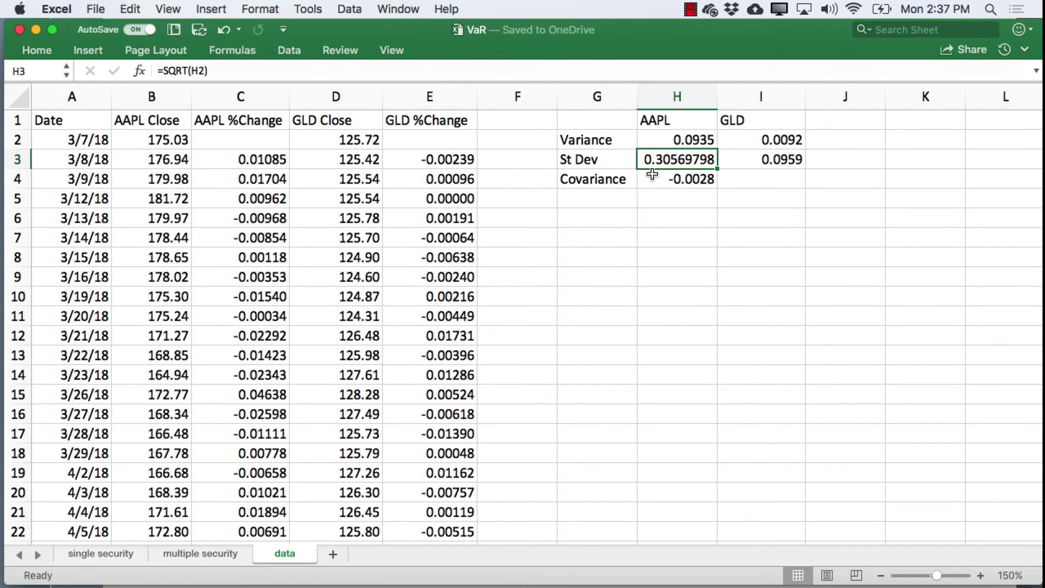
{"action": "left_click", "coordinate": [651, 140]}
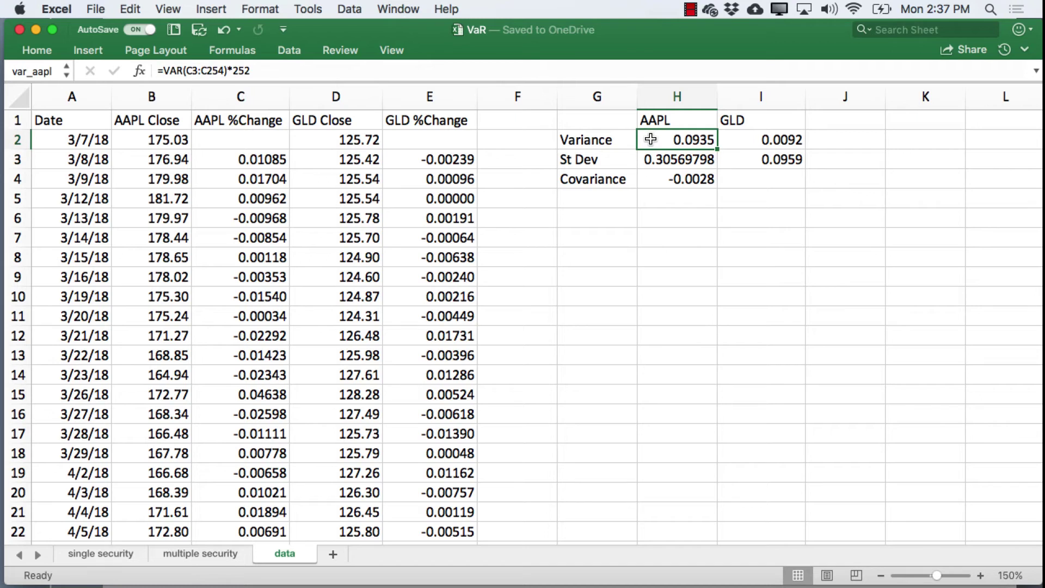
{"action": "key", "text": "F2"}
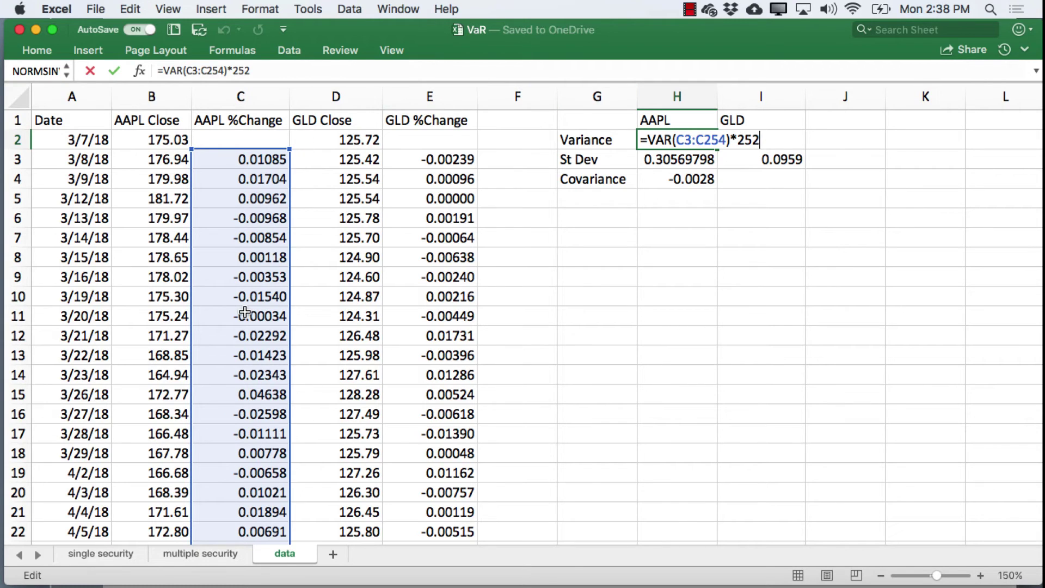
{"action": "key", "text": "Return"}
{"action": "key", "text": "Up"}
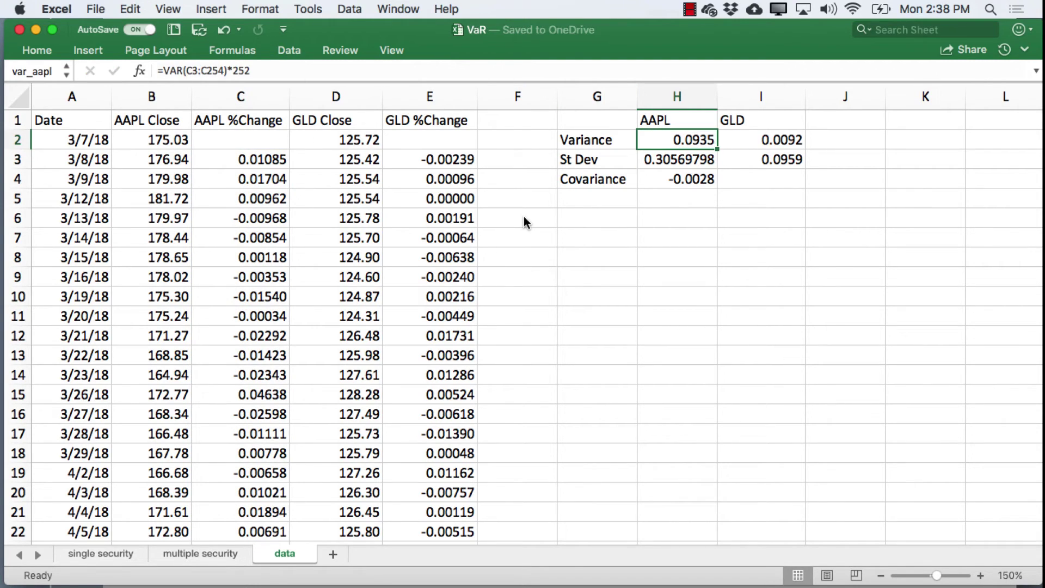
Step: Examine the AAPL standard deviation formula and the AAPL–GLD covariance formula on the data sheet
{"action": "key", "text": "Down"}
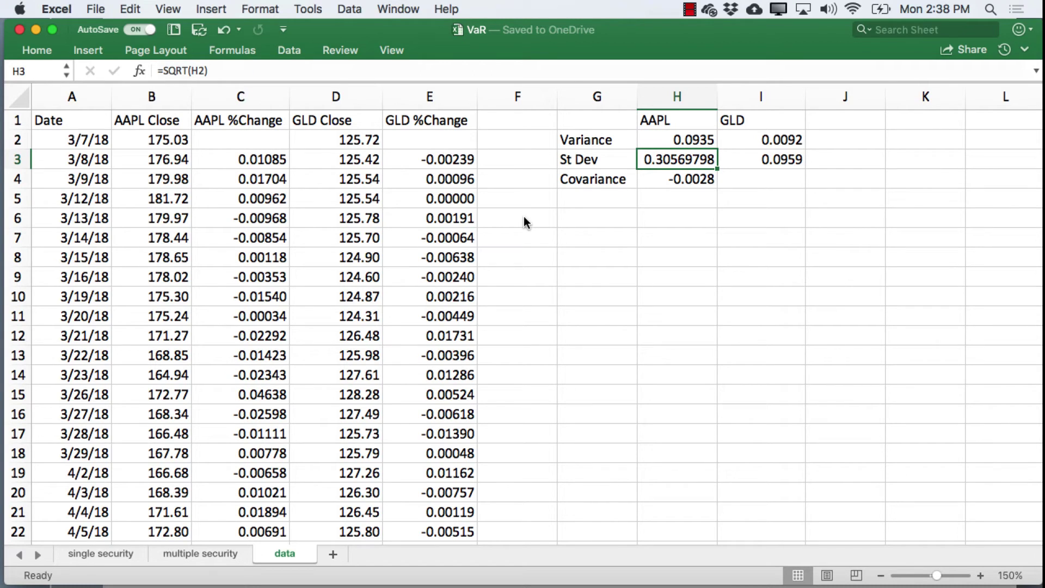
{"action": "key", "text": "F2"}
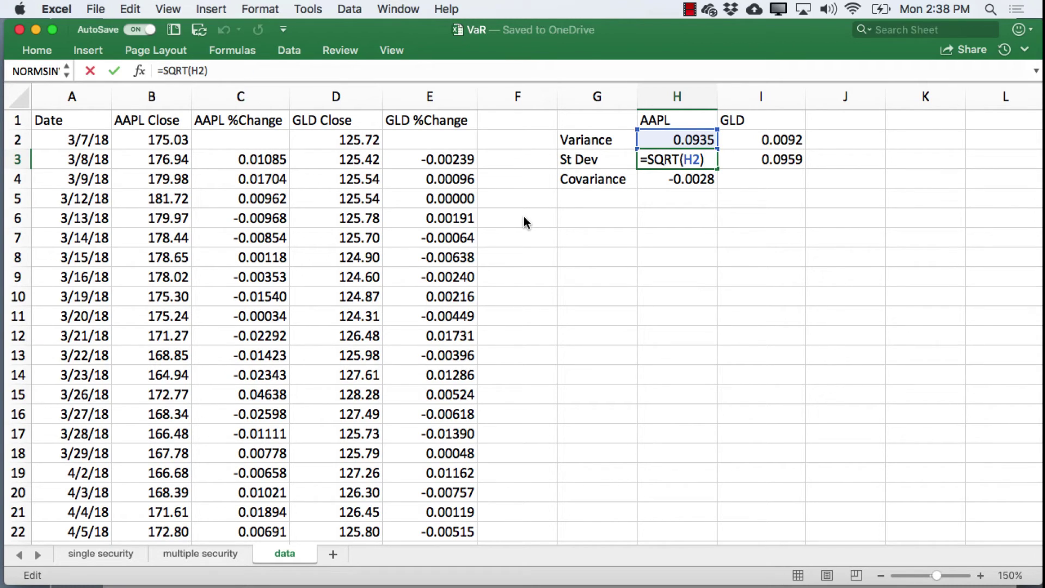
{"action": "key", "text": "Return"}
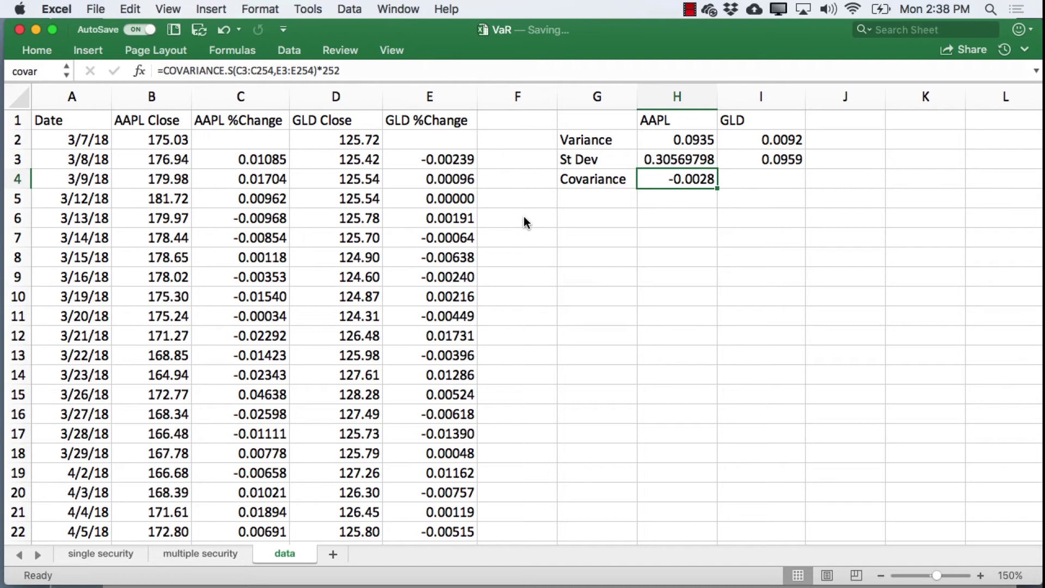
{"action": "key", "text": "F2"}
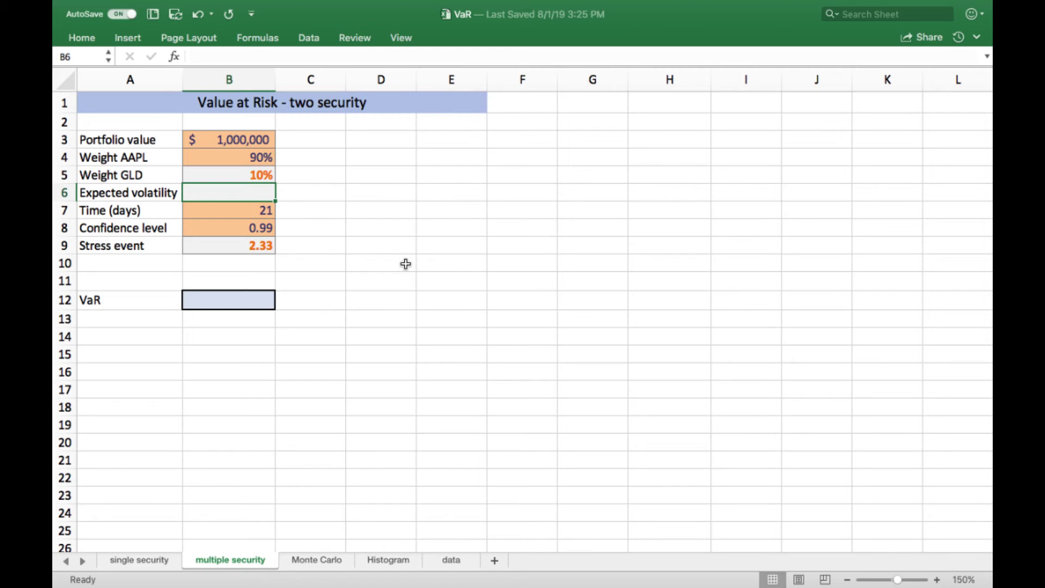
Step: Begin the two-security expected volatility formula in B6 with the weighted variance terms =SQRT(B4^2*var_aapl+B5^2*var_gld
{"action": "type", "text": "=SQRT("}
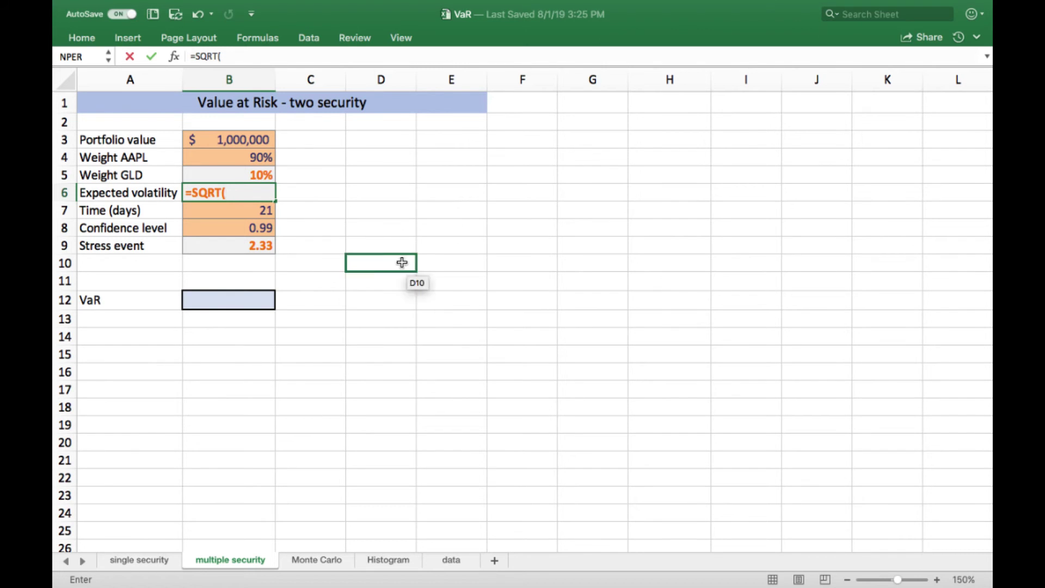
{"action": "left_click", "coordinate": [256, 158]}
{"action": "type", "text": "^2*"}
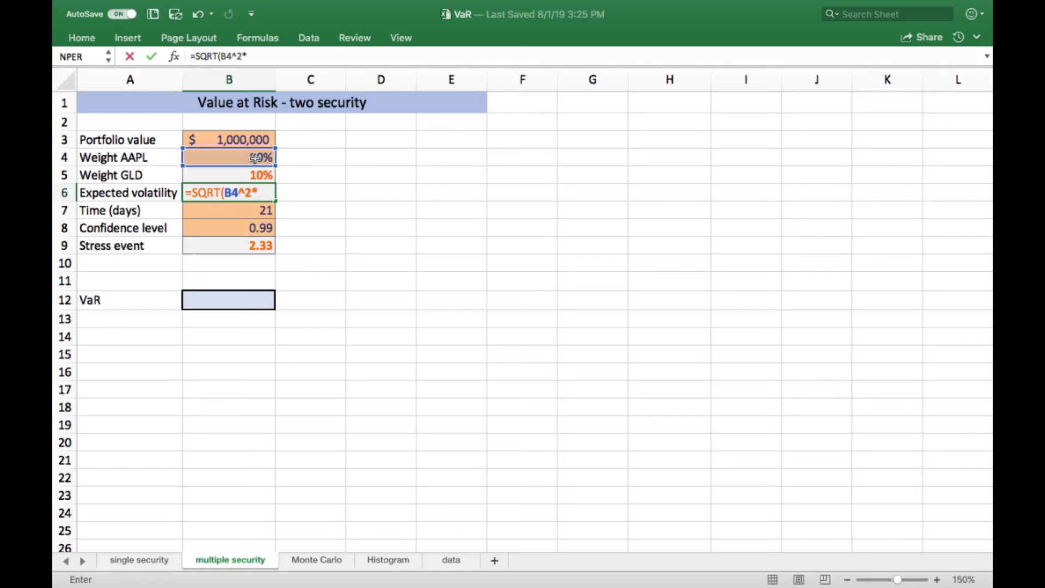
{"action": "type", "text": "VAR"}
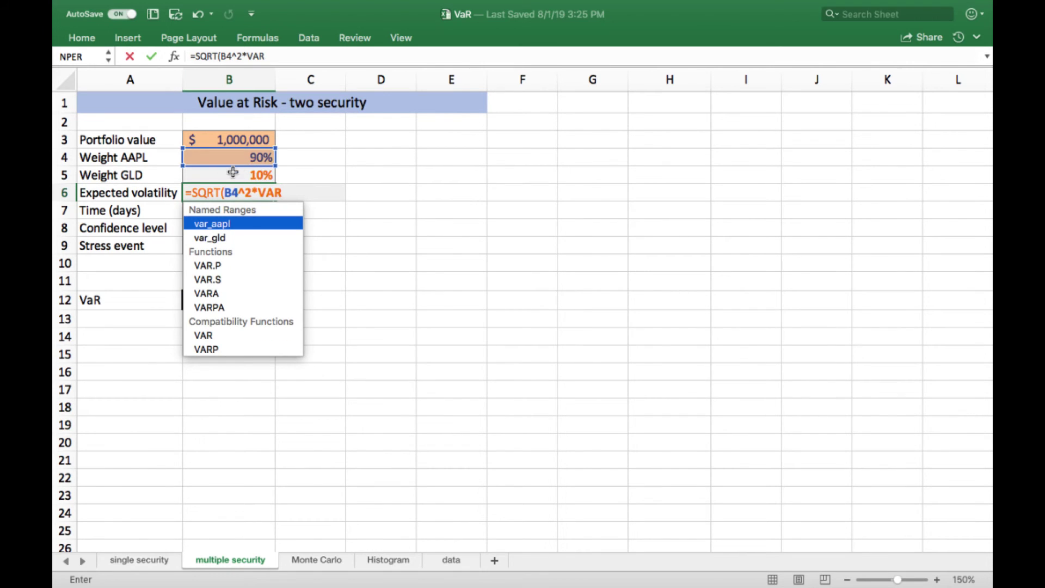
{"action": "double_click", "coordinate": [204, 223]}
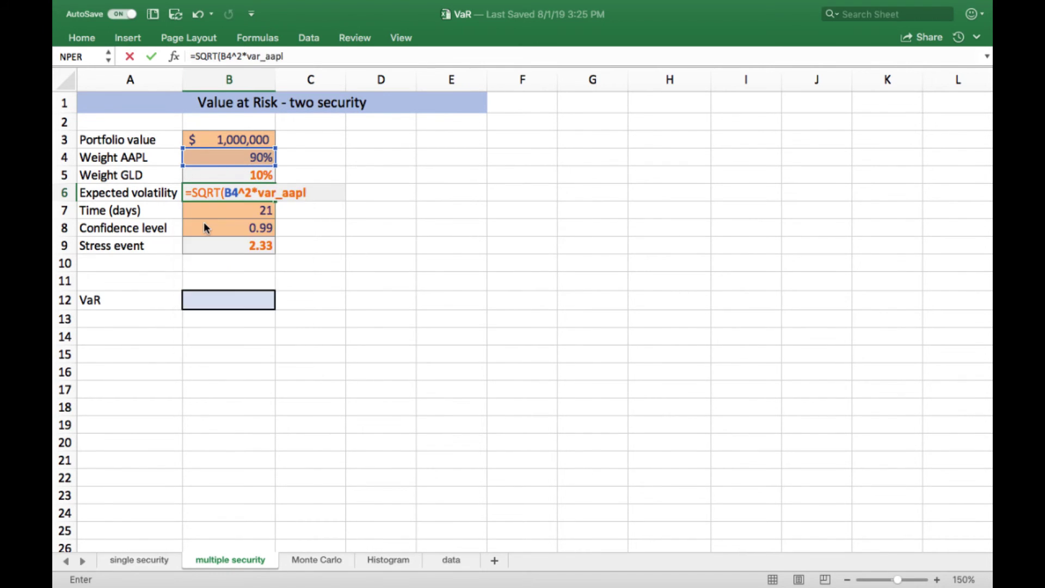
{"action": "type", "text": "+"}
{"action": "left_click", "coordinate": [204, 174]}
{"action": "type", "text": "^2*var_gld"}
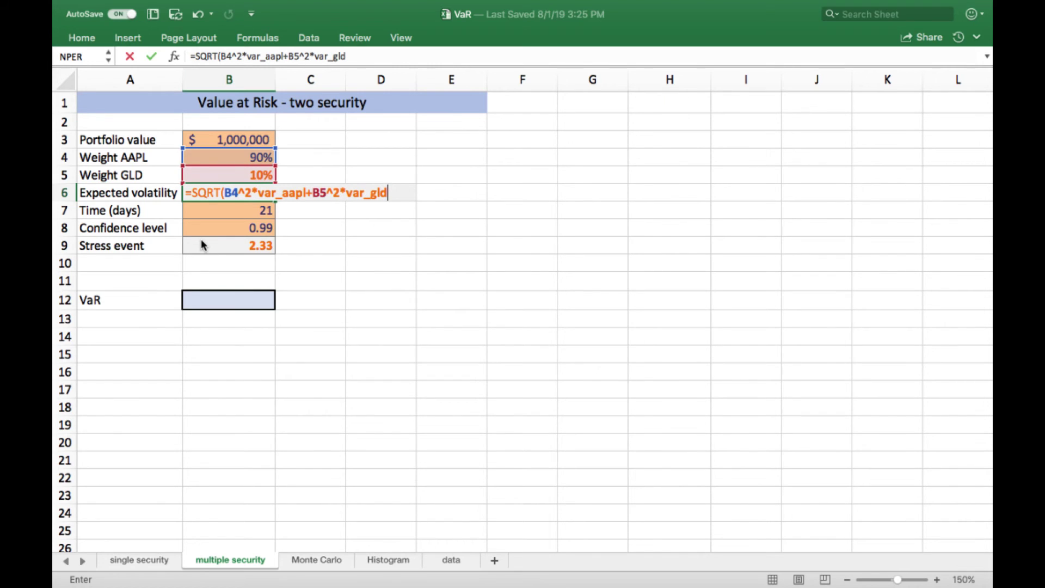
Step: Complete the expected volatility formula in B6 by adding the covariance term +2*covar*B4*B5 and closing the square root
{"action": "type", "text": "+2COV"}
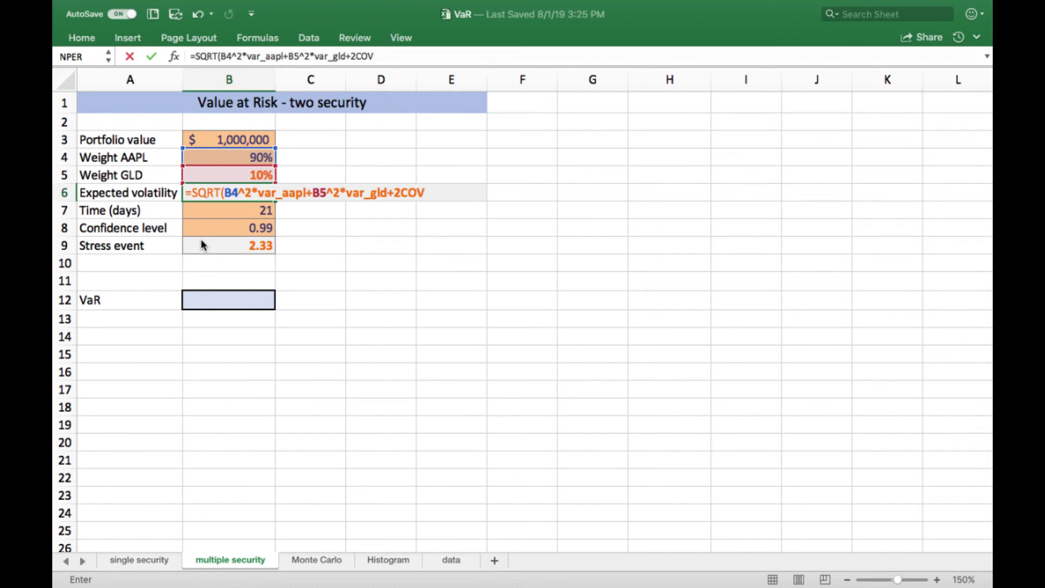
{"action": "key", "text": "BackSpace"}
{"action": "key", "text": "BackSpace"}
{"action": "key", "text": "BackSpace"}
{"action": "type", "text": "*covar*"}
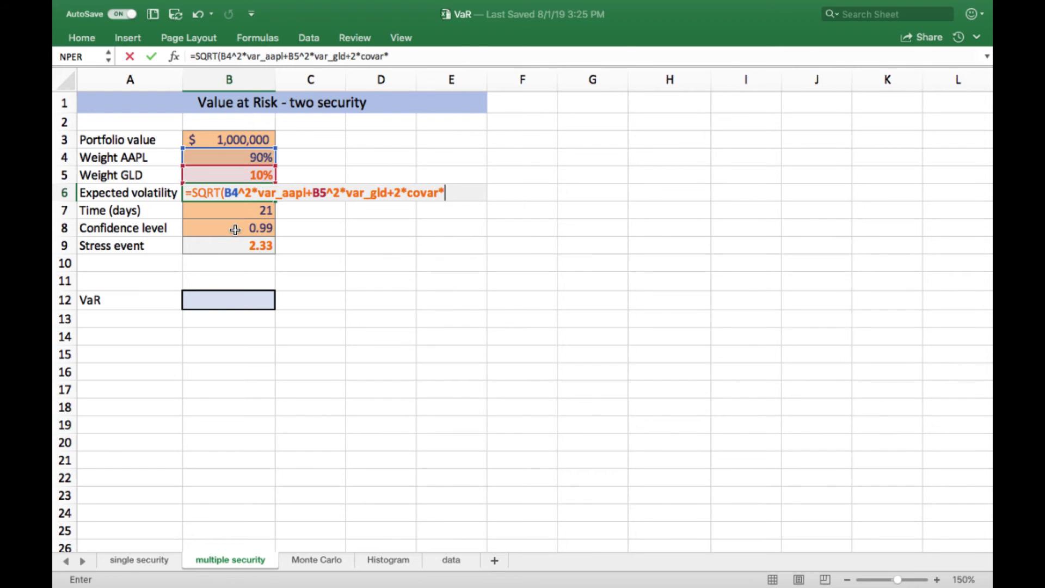
{"action": "left_click", "coordinate": [238, 158]}
{"action": "type", "text": "*"}
{"action": "left_click", "coordinate": [240, 174]}
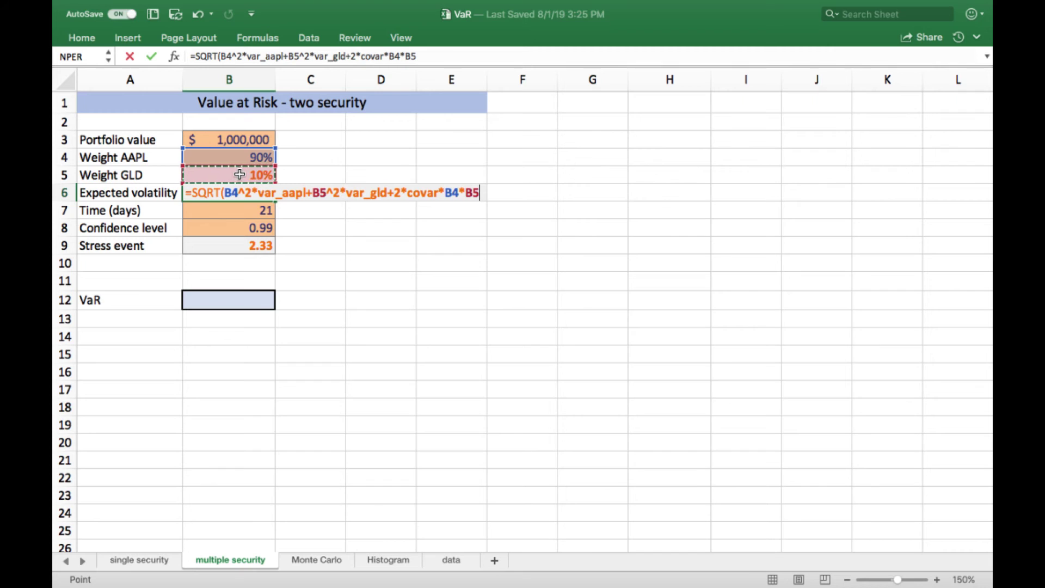
{"action": "type", "text": ")"}
{"action": "key", "text": "Return"}
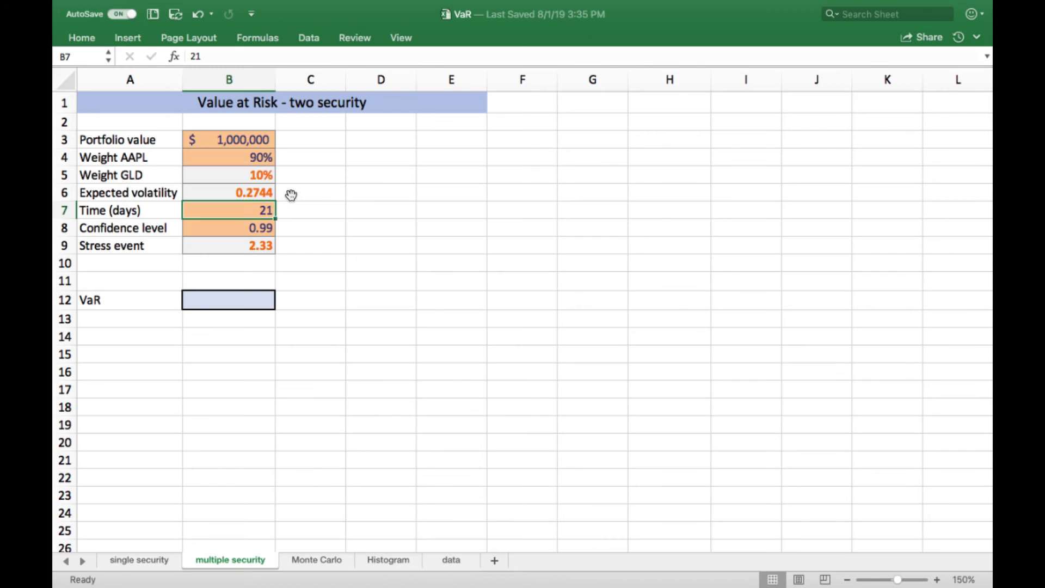
Step: Calculate the two-security VaR in B12 with the formula =B3*B9*B6*SQRT(B7/252)
{"action": "key", "text": "Down"}
{"action": "key", "text": "Down"}
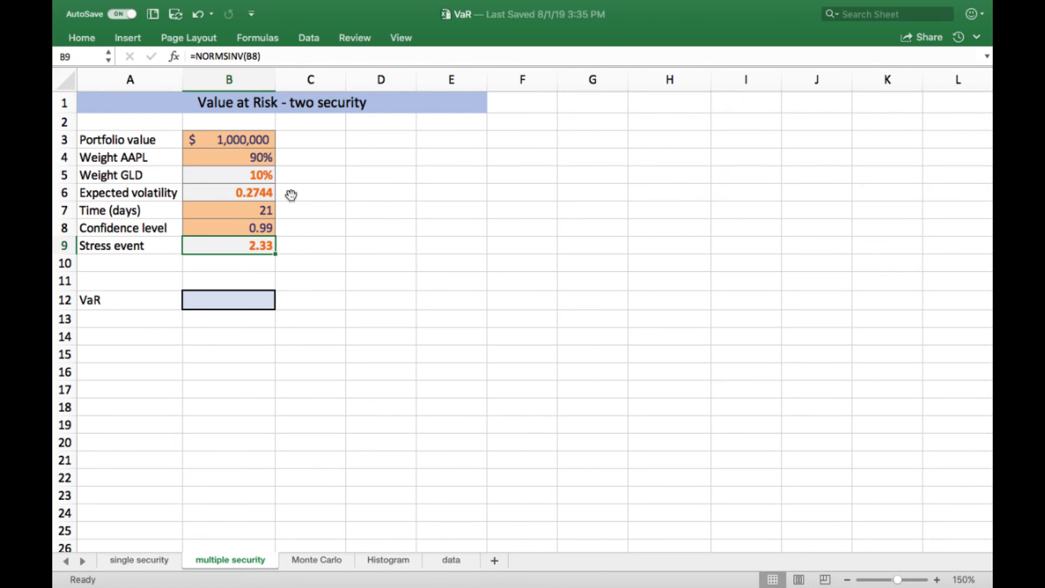
{"action": "key", "text": "Down"}
{"action": "key", "text": "Down"}
{"action": "key", "text": "Down"}
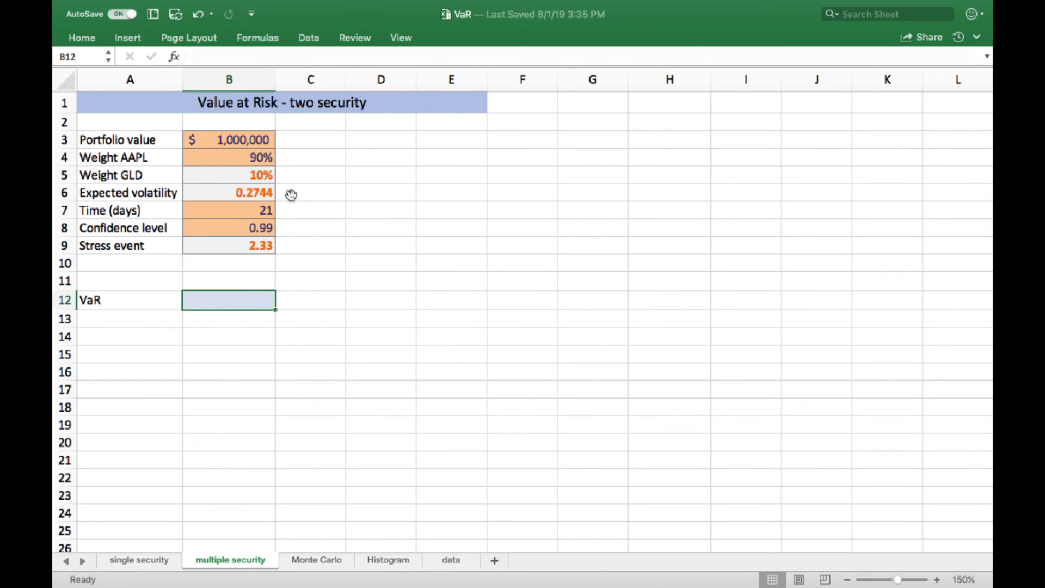
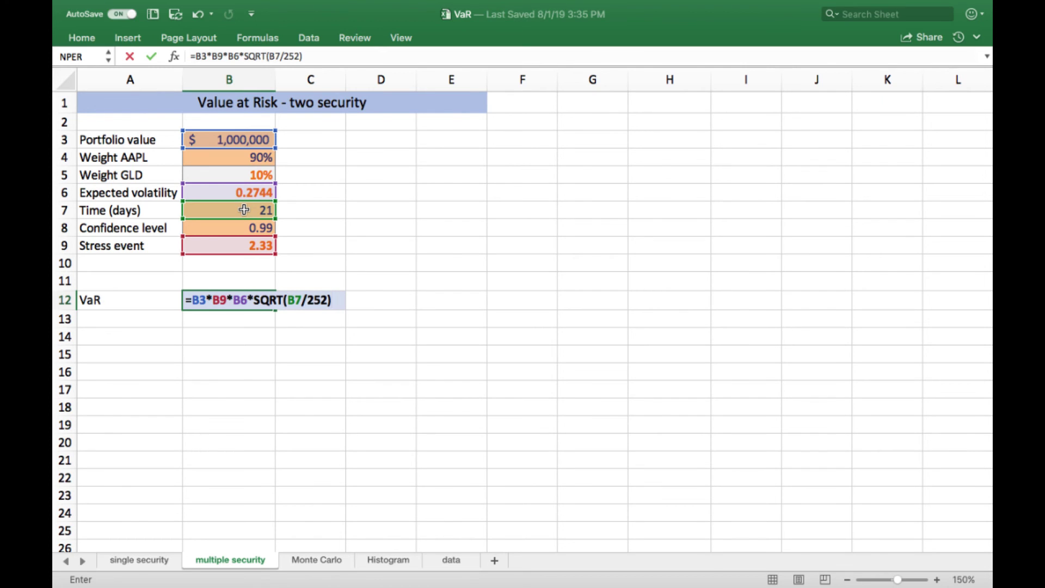
{"action": "key", "text": "Return"}
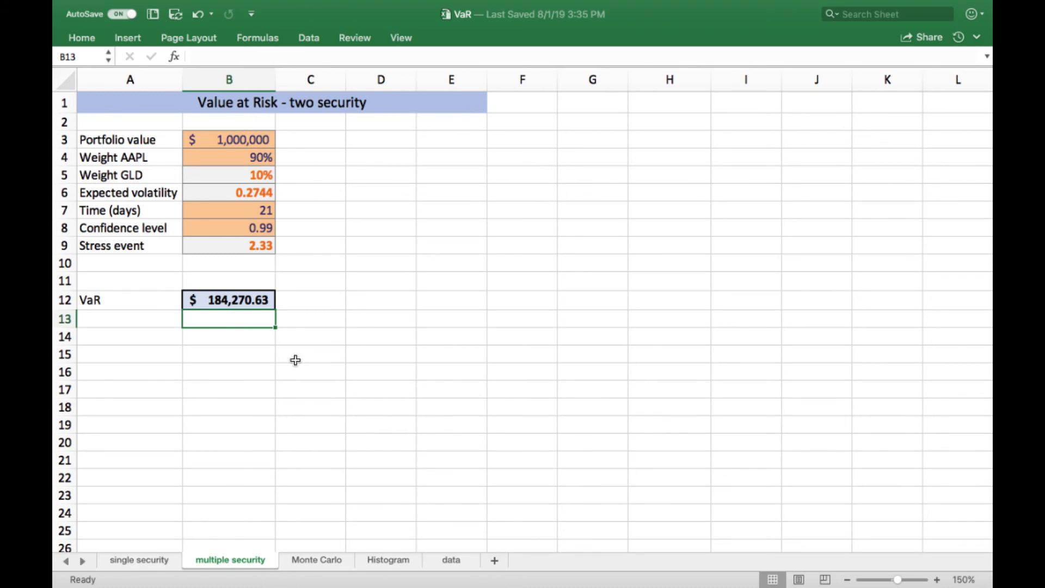
Step: Compare the VaR on the single security sheet with the one on the multiple security sheet
{"action": "left_click", "coordinate": [138, 560]}
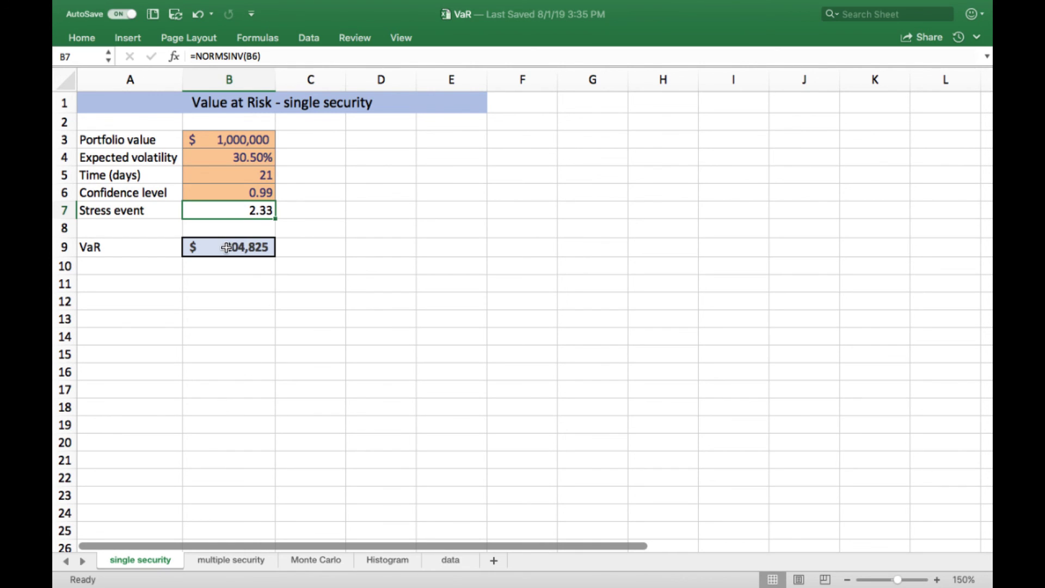
{"action": "left_click", "coordinate": [247, 560]}
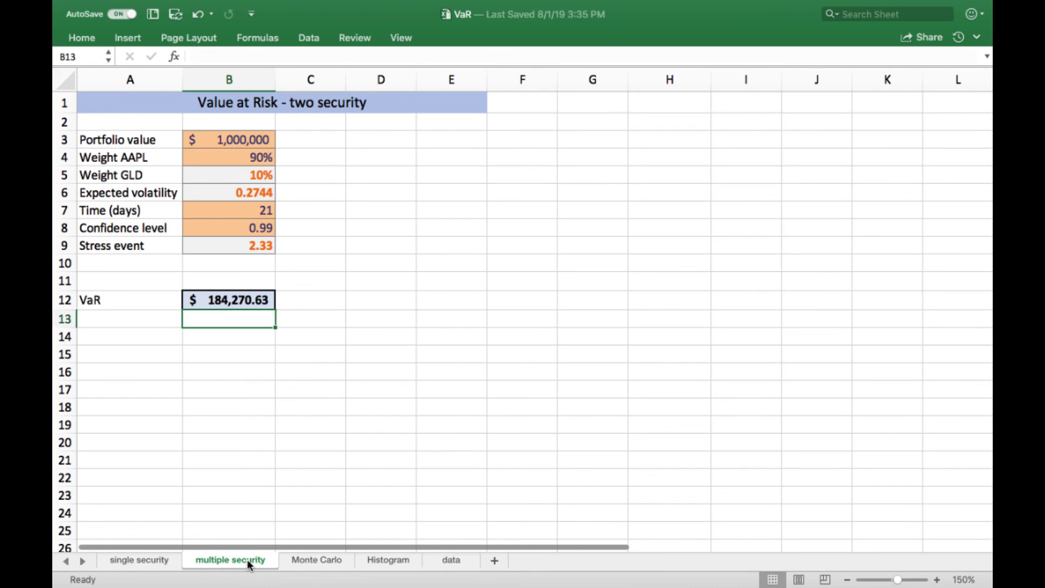
Step: Try AAPL weights of 80% and 50% in the two-security VaR calculation
{"action": "left_click", "coordinate": [226, 158]}
{"action": "type", "text": "80"}
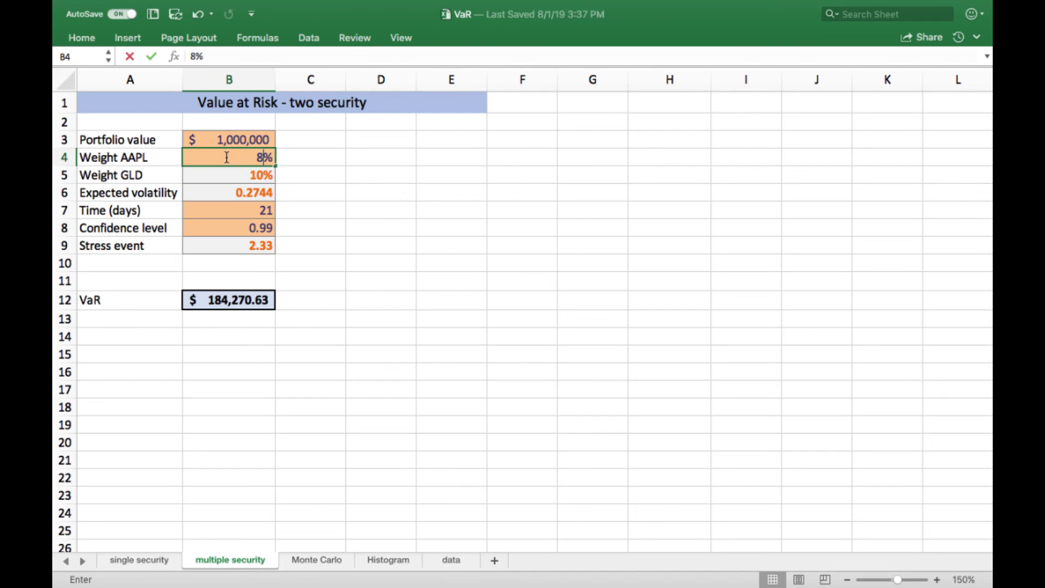
{"action": "key", "text": "Return"}
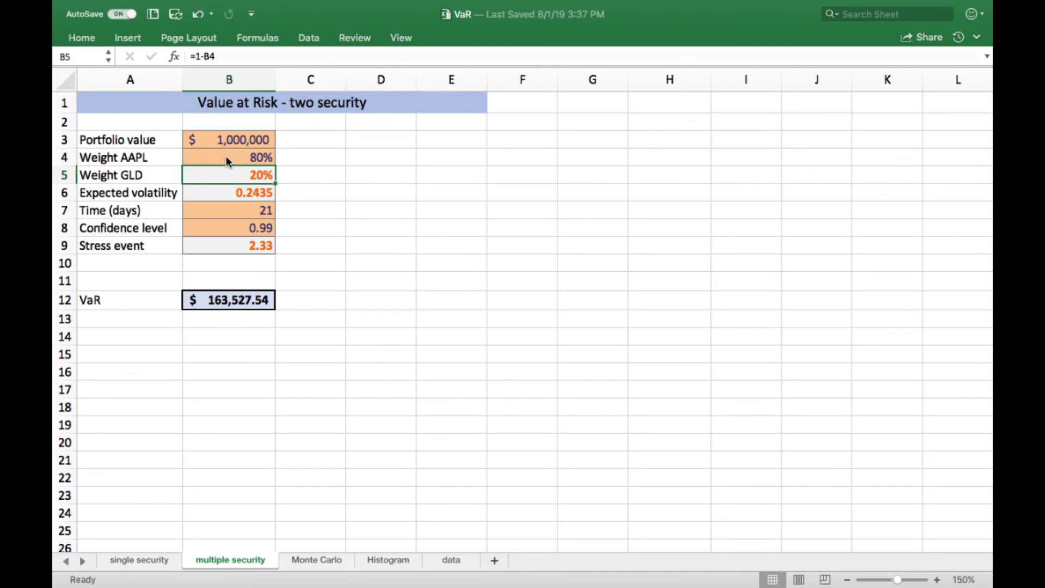
{"action": "left_click", "coordinate": [227, 159]}
{"action": "type", "text": "50"}
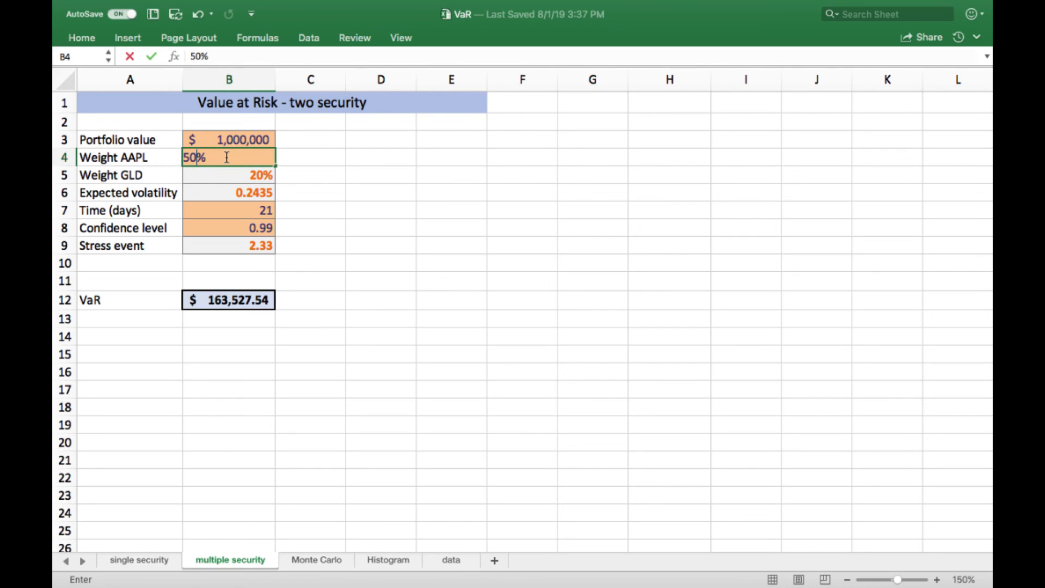
{"action": "key", "text": "Return"}
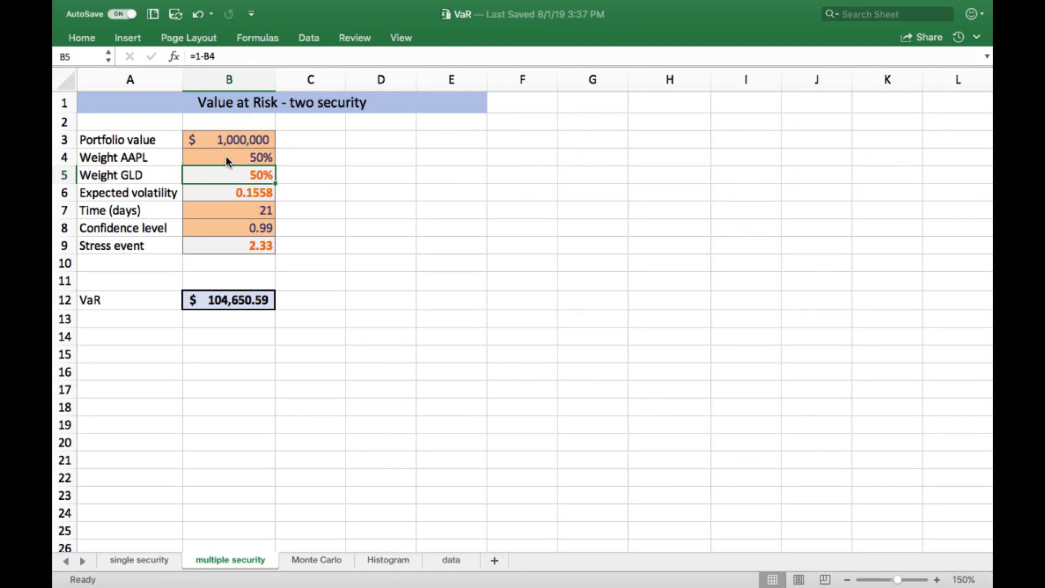
Step: Set the AAPL weight on the multiple security sheet back to 90%
{"action": "left_click", "coordinate": [225, 156]}
{"action": "type", "text": "90"}
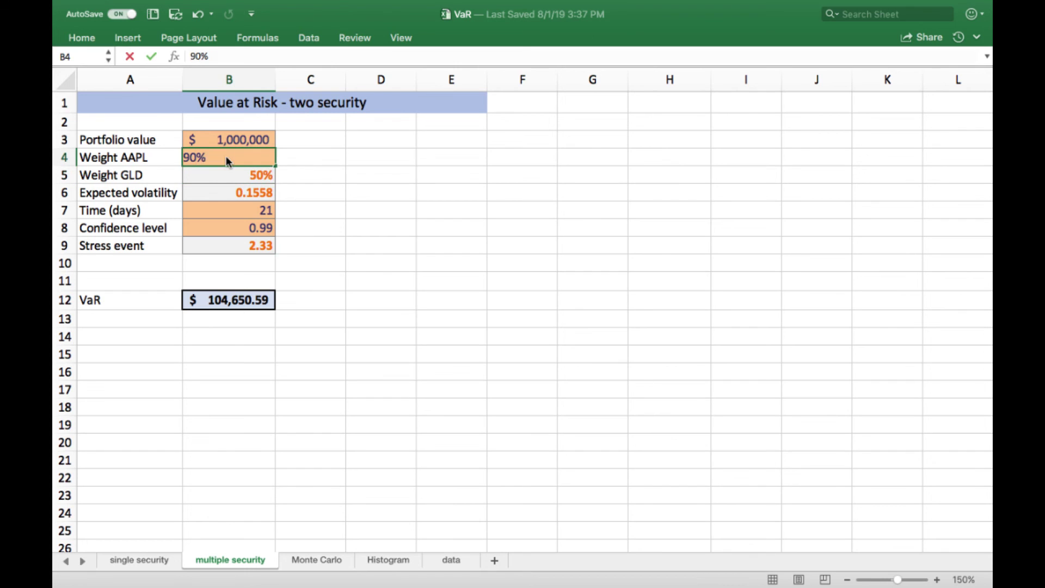
{"action": "key", "text": "Return"}
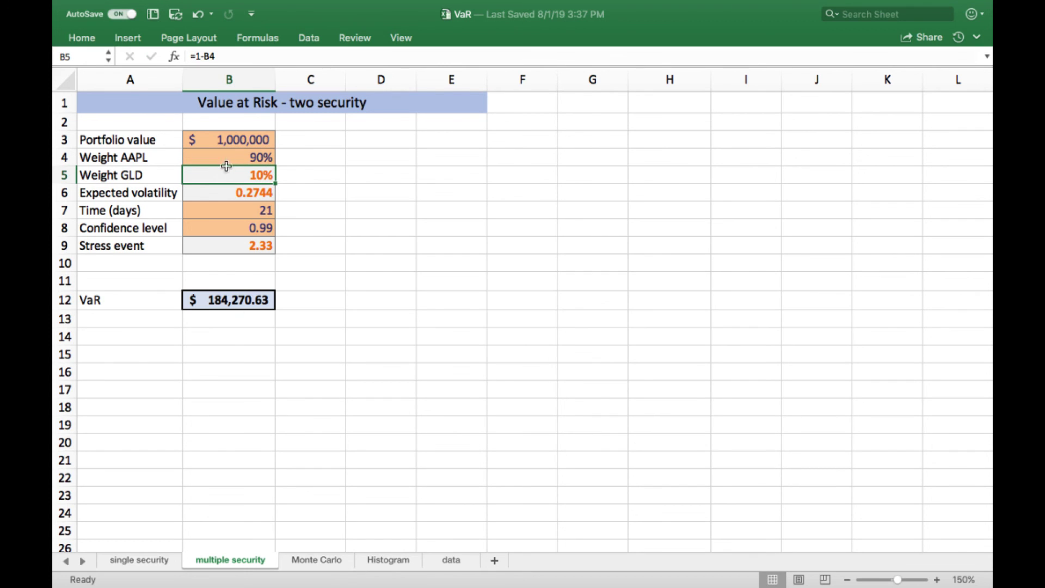
Step: Examine the expected volatility formula in B6 and the cells it references
{"action": "left_click", "coordinate": [236, 192]}
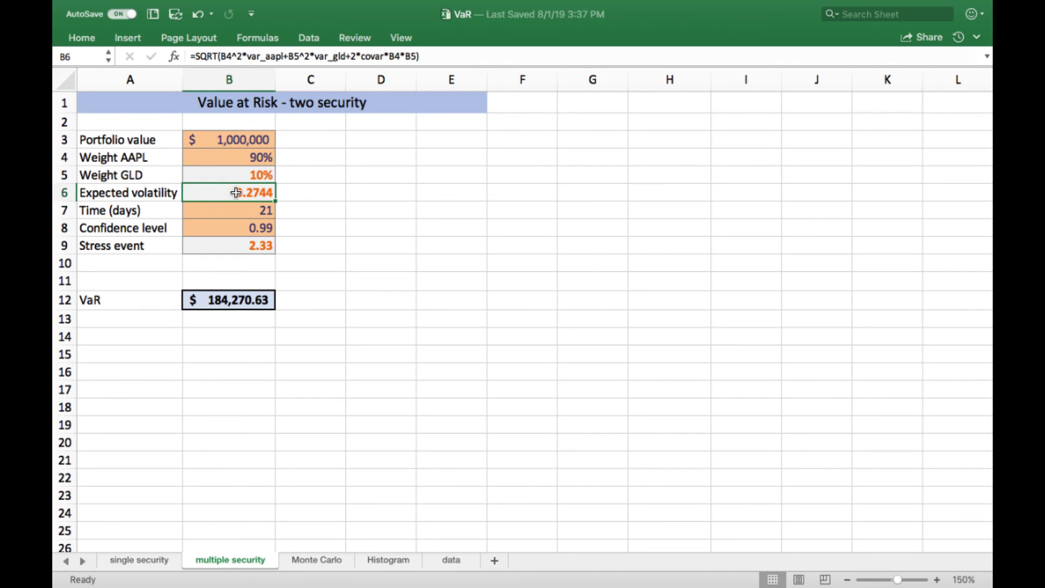
{"action": "double_click", "coordinate": [236, 192]}
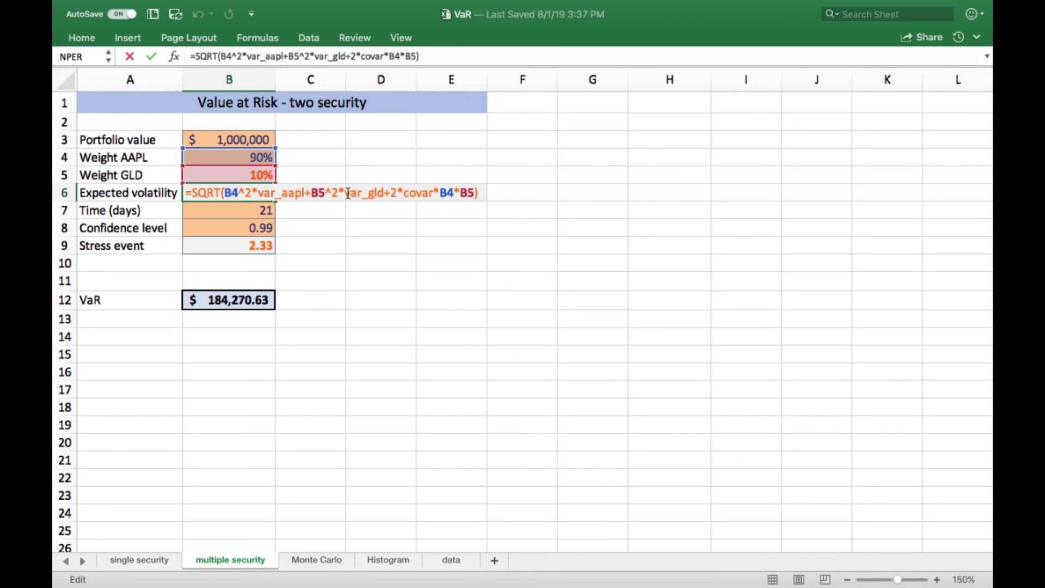
{"action": "left_click", "coordinate": [480, 195]}
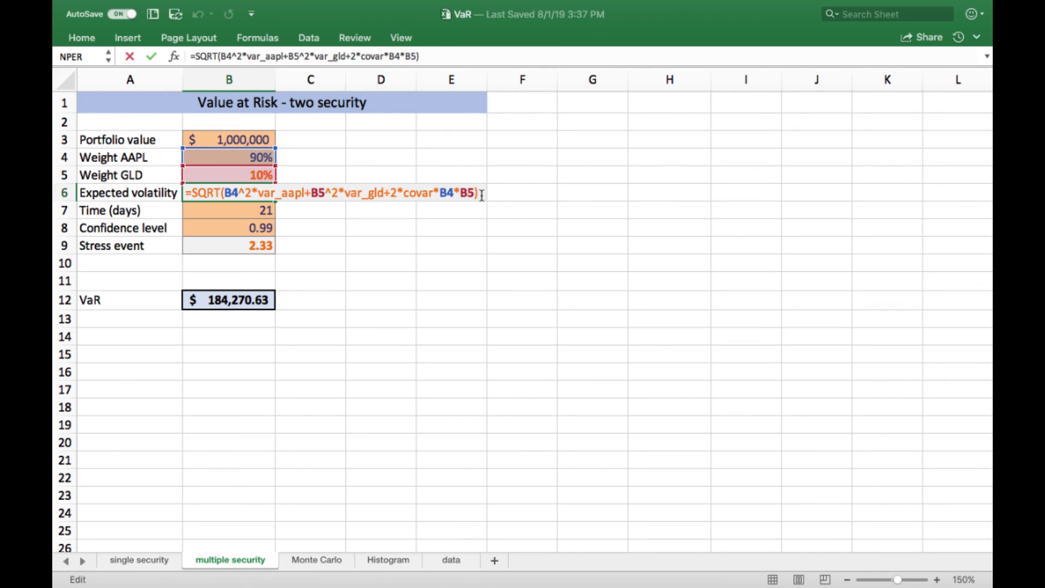